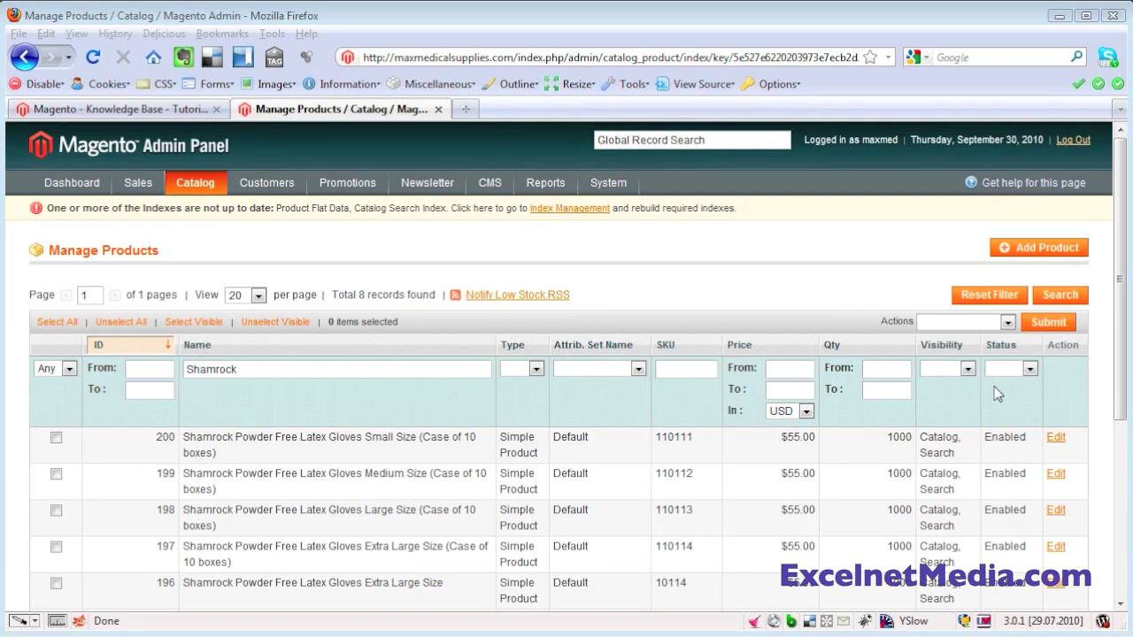
Step: Start a new product with attribute set Default and type Simple Product
left_click(1040, 253)
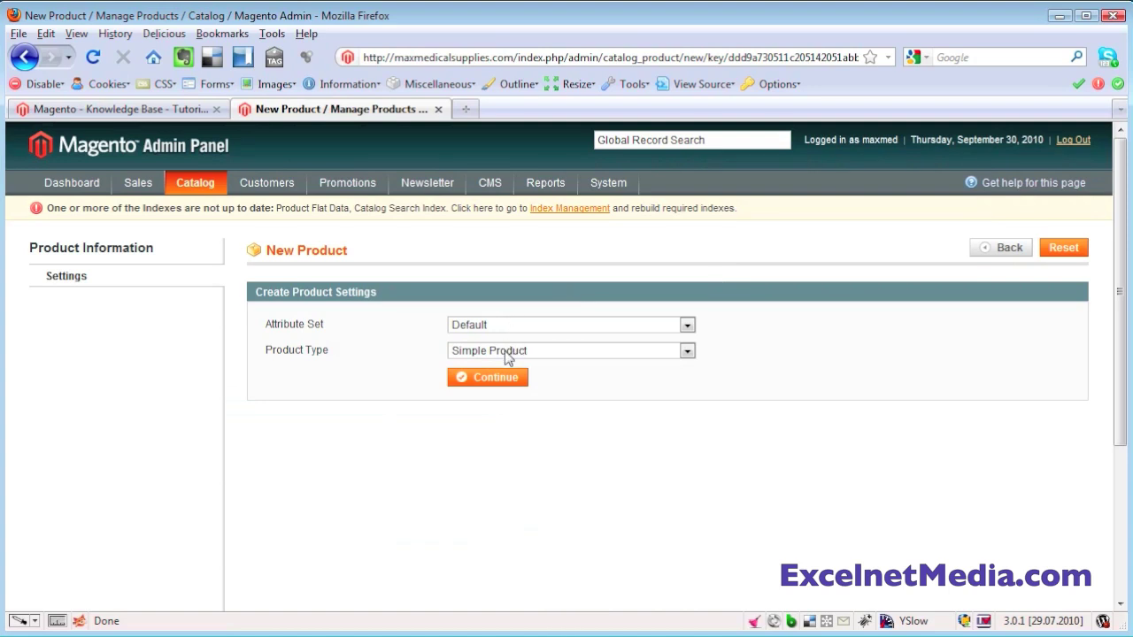
left_click(499, 380)
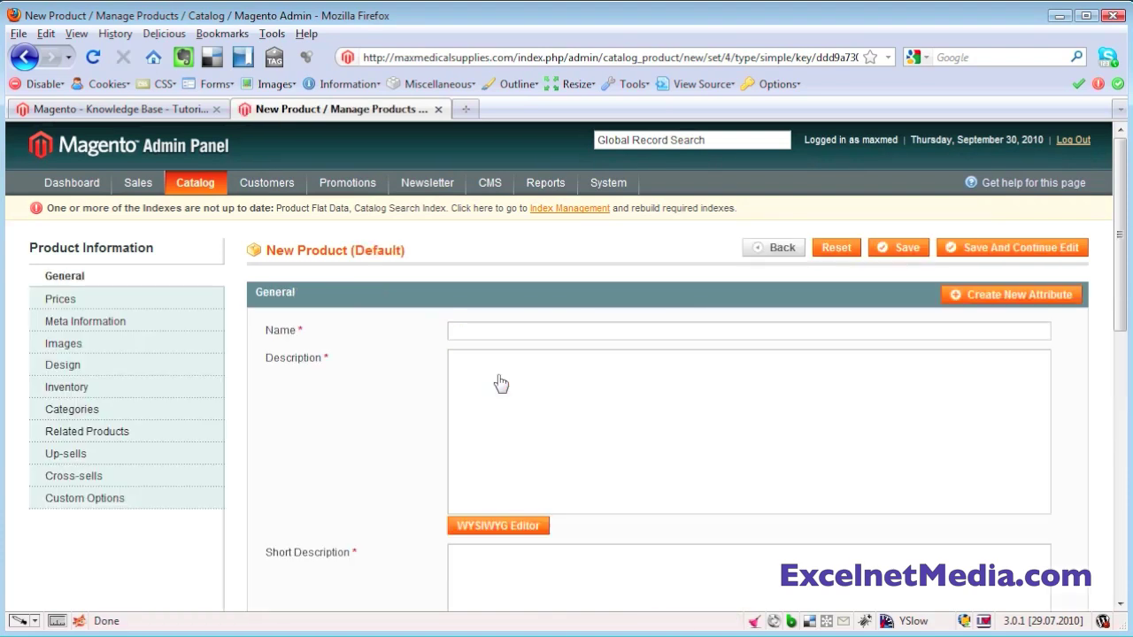
Step: Name the product 'Shamrock Powder Free Latex Gloves' and enter its long description
left_click(493, 330)
type("Shamrock Powder Free Latex Gloves")
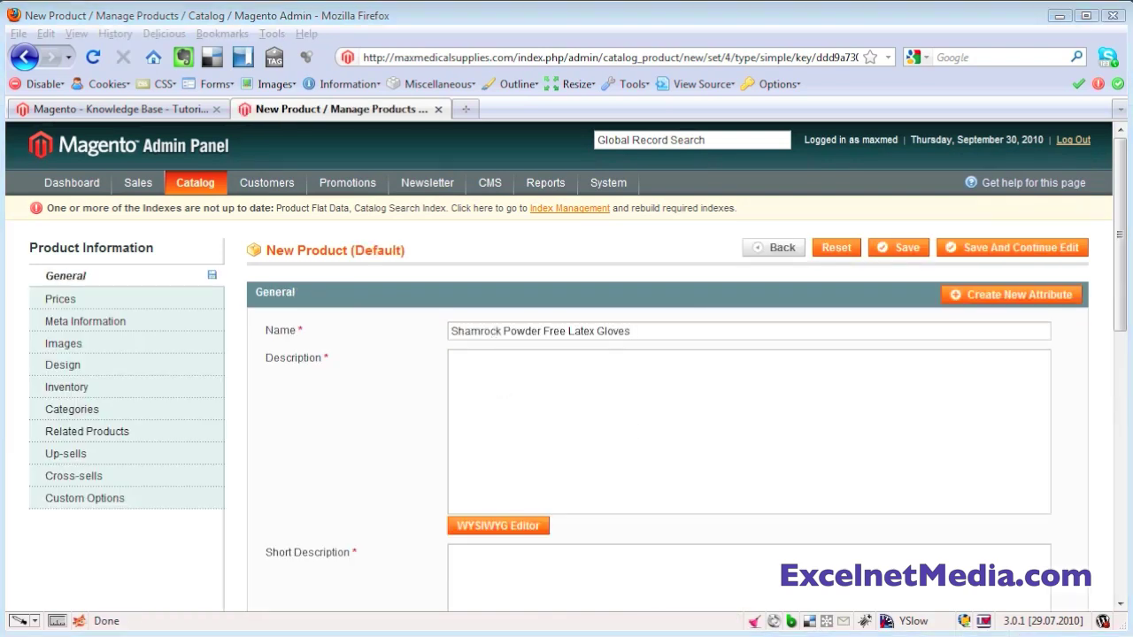
left_click(931, 378)
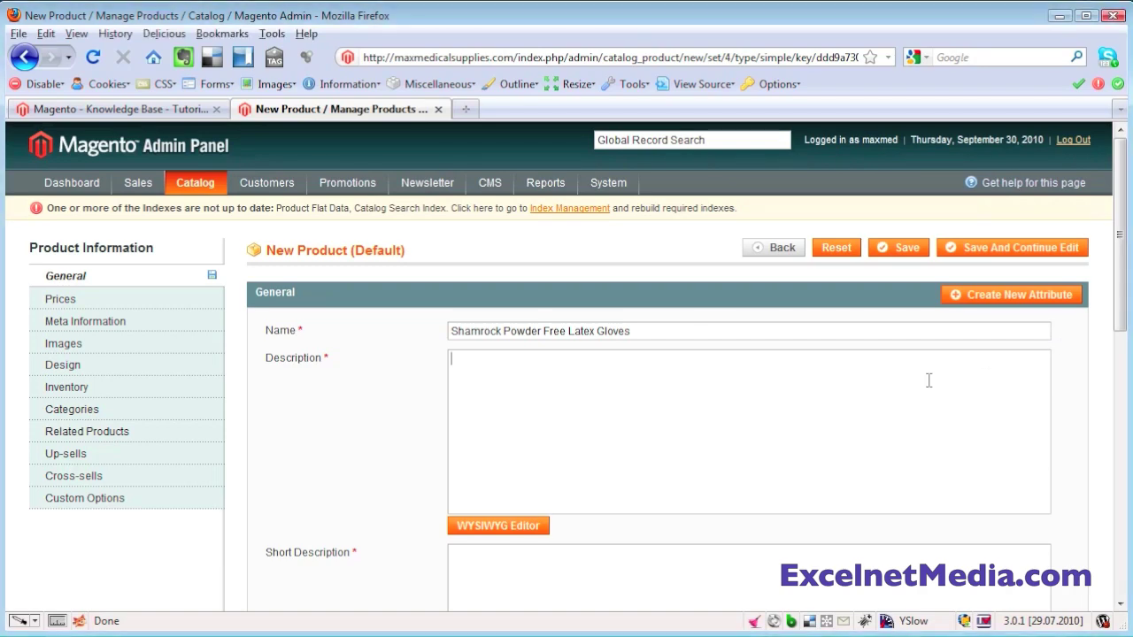
type("Provides an exceptional blend between performance, comfort, and dependability. Frequently textured for secure grip in wet and dry conditions.")
mouse_move(1122, 327)
left_mouse_down()
mouse_move(1118, 410)
mouse_move(1127, 363)
left_mouse_up()
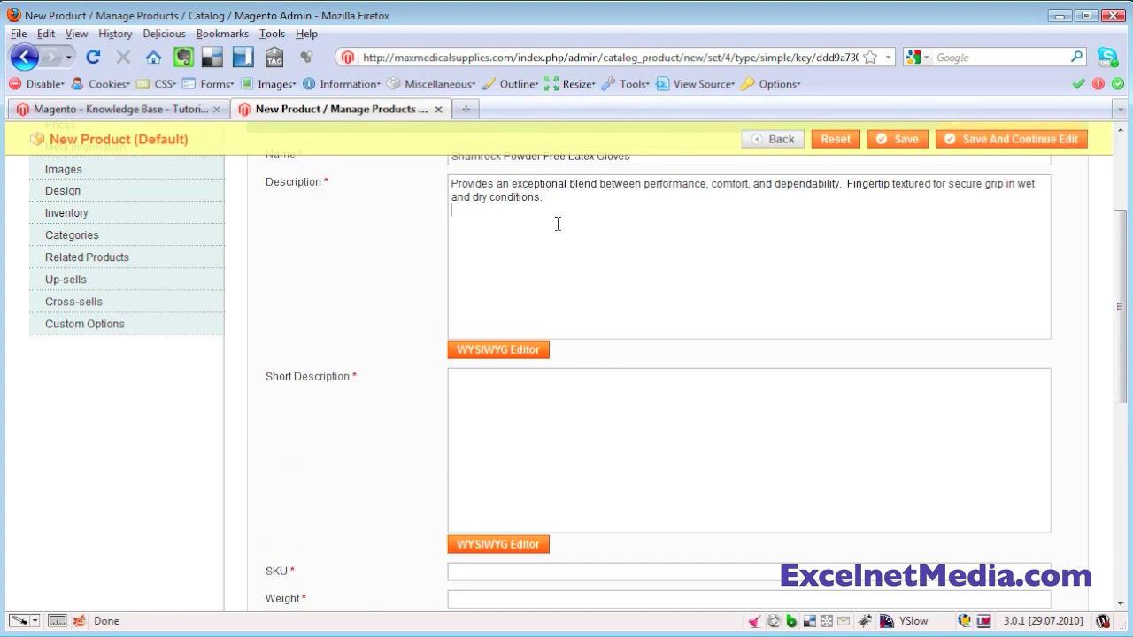
type("100 ")
type("per box")
Step: Enter the short description 'Shamrock Powder Free Latex Gloves Small Size' with '100/box' below
left_click(640, 513)
type("Shamrock Powder Free Latex Gloves Small Size")
key("Return")
type("100/box")
scroll(579, 479, "down", 2)
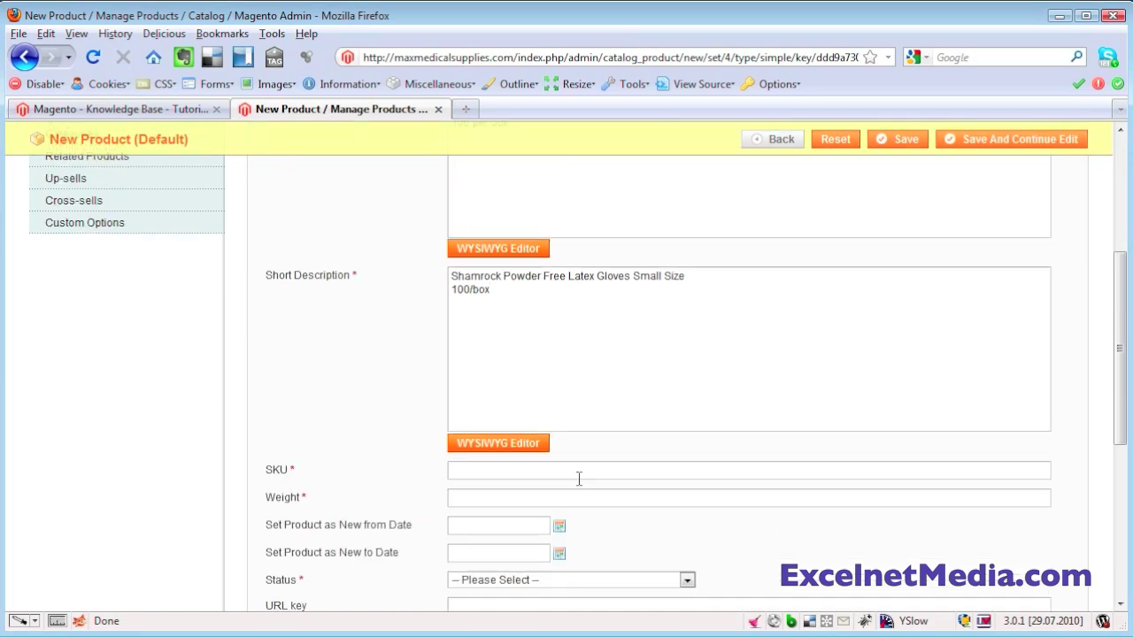
Step: Set SKU 10120-0, weight 1 and status Enabled
left_click(579, 476)
type("10")
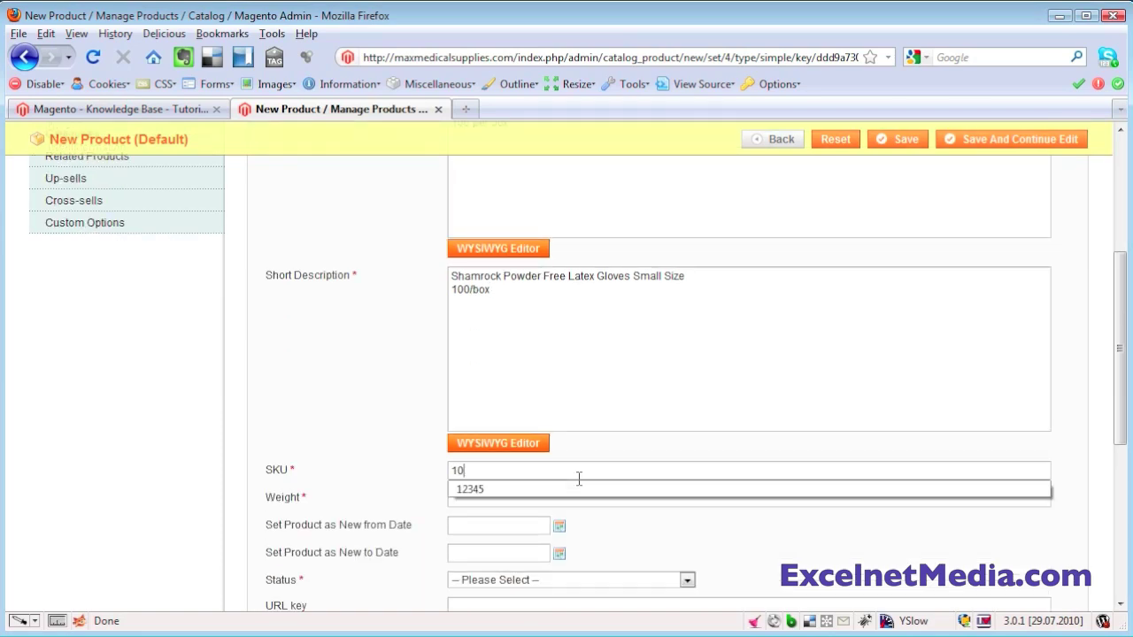
type("120-0")
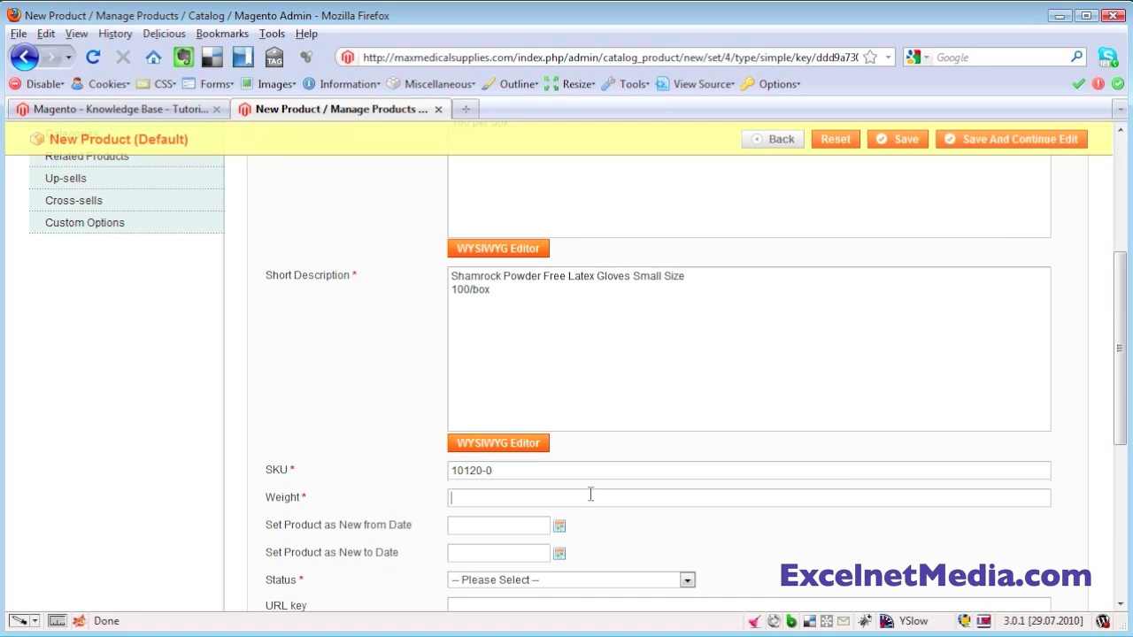
left_click(591, 494)
type("1")
left_click(583, 532)
scroll(690, 528, "down", 1)
left_click(653, 512)
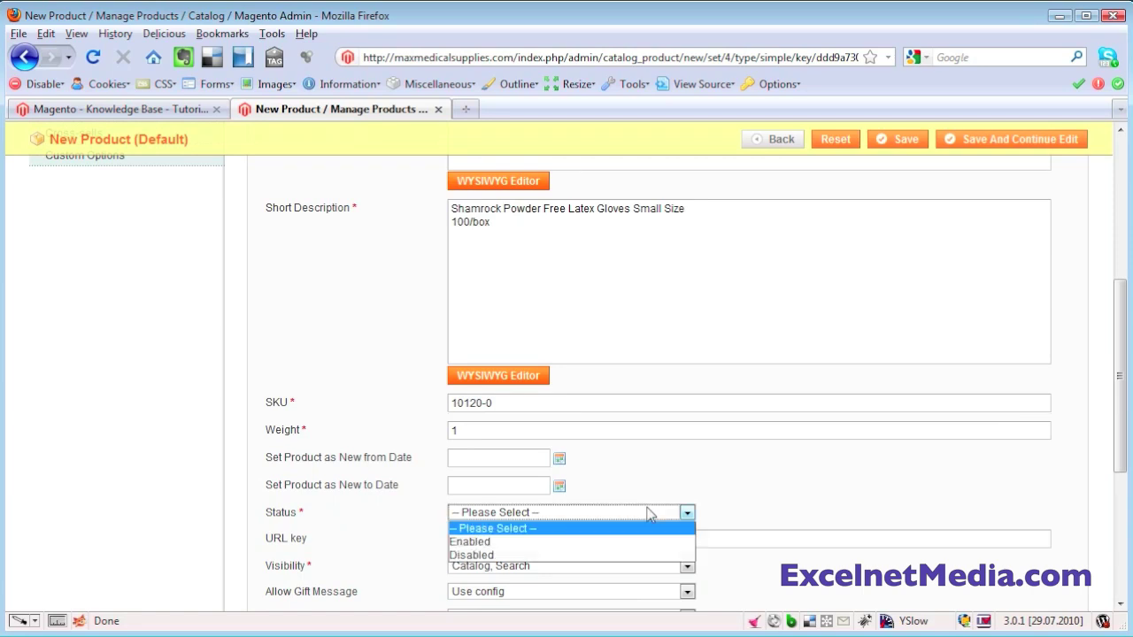
left_click(638, 541)
scroll(754, 496, "down", 2)
scroll(757, 497, "down", 1)
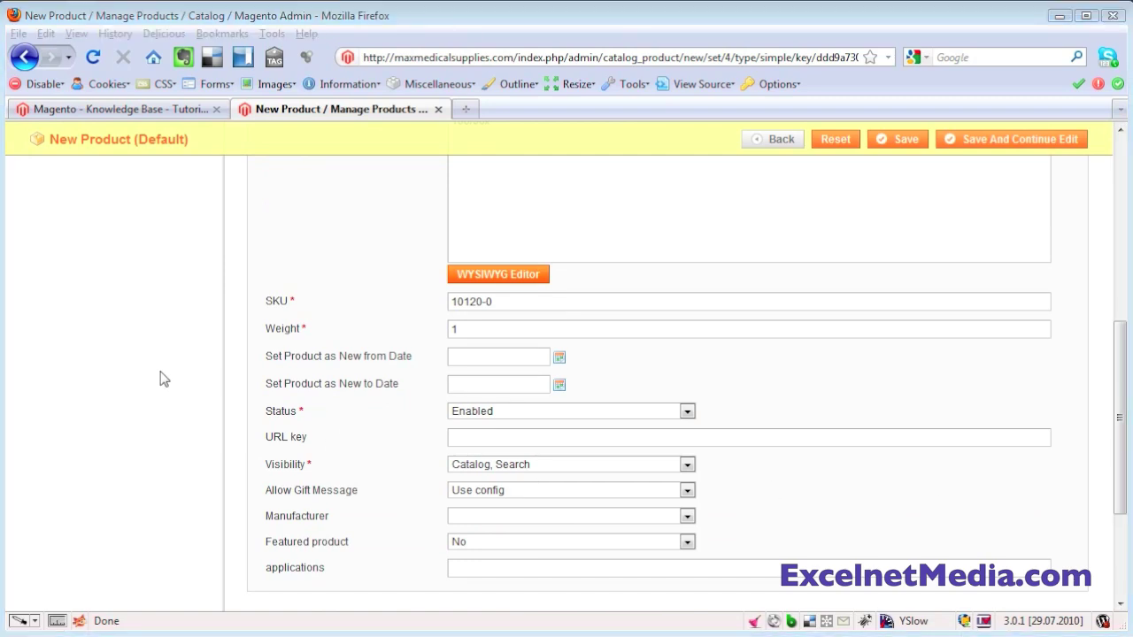
scroll(161, 379, "up", 10)
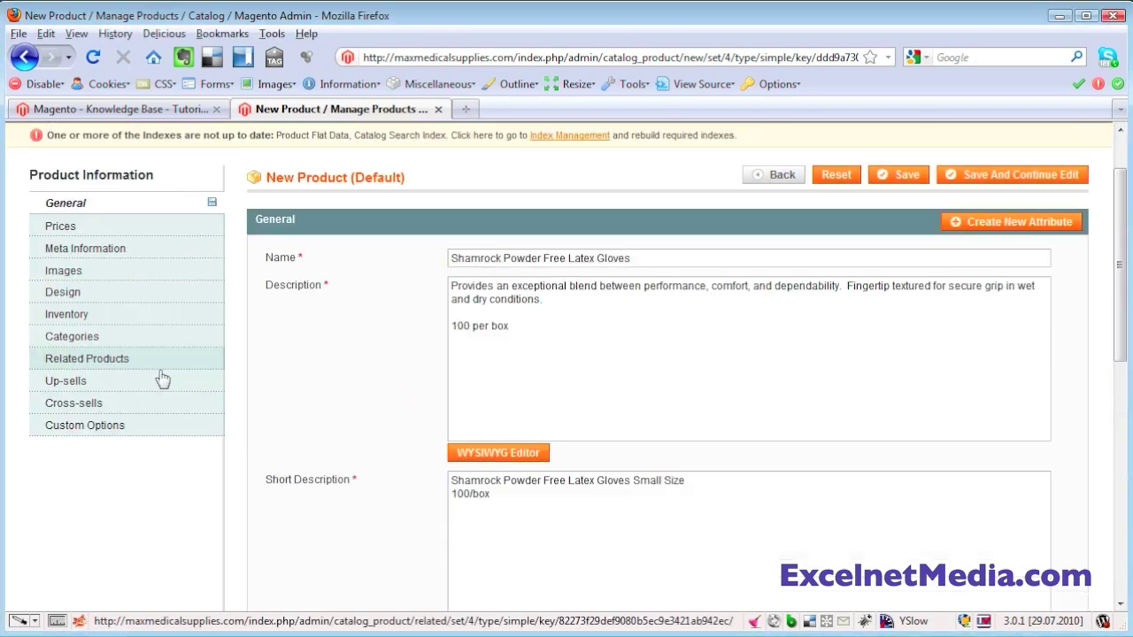
left_click(89, 227)
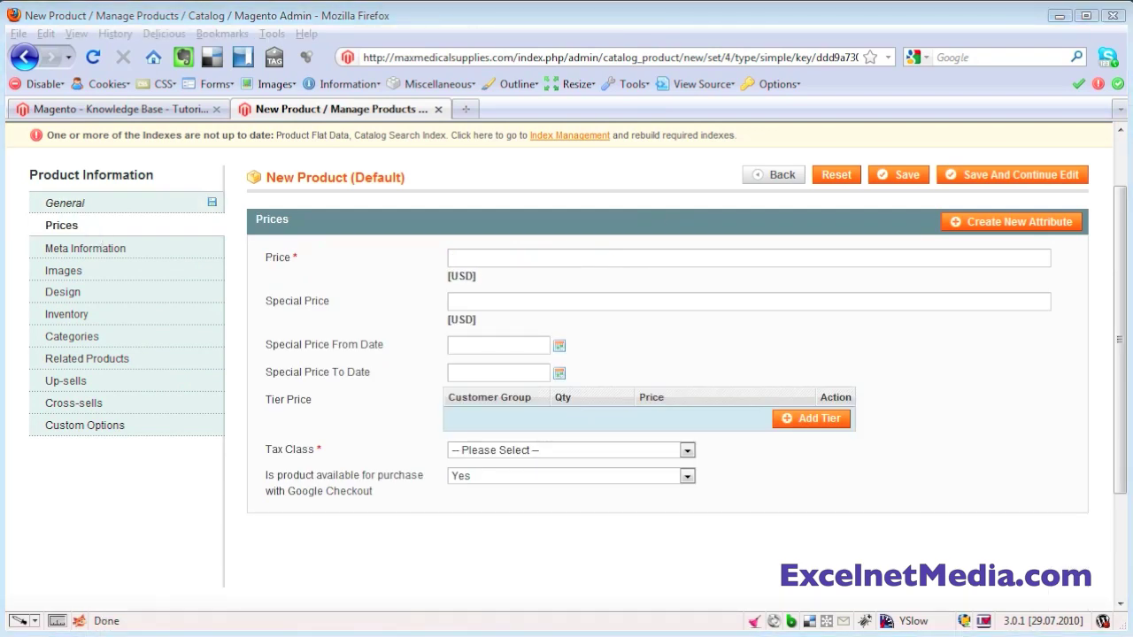
Step: Set price 5.99, tax class Taxable Goods and Google Checkout availability No
left_click(488, 262)
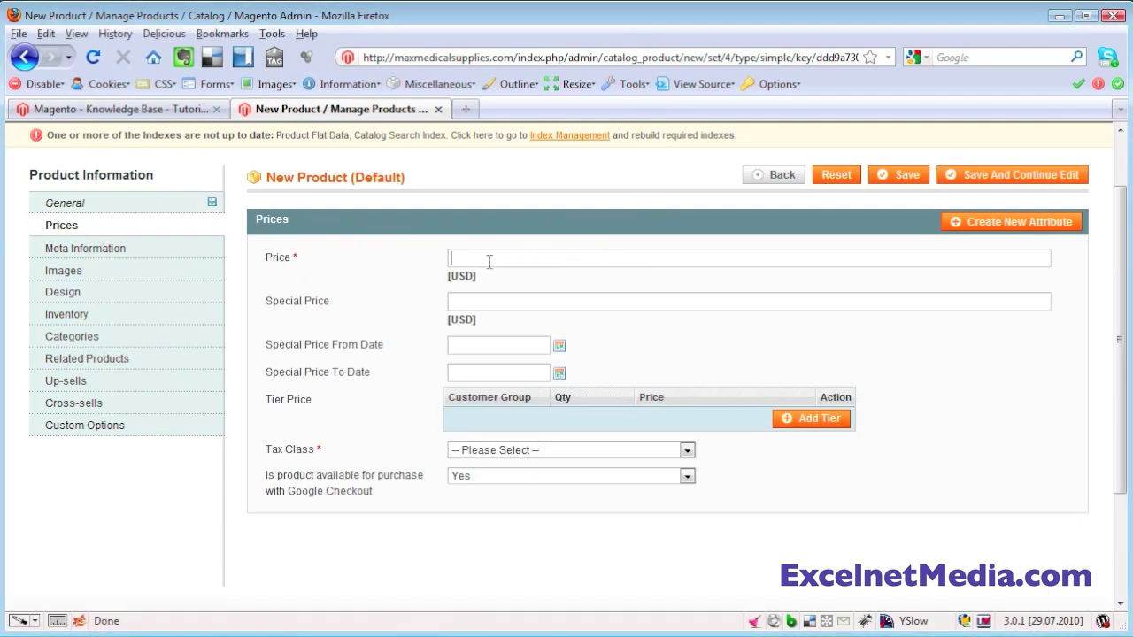
type("5.99")
left_click(533, 453)
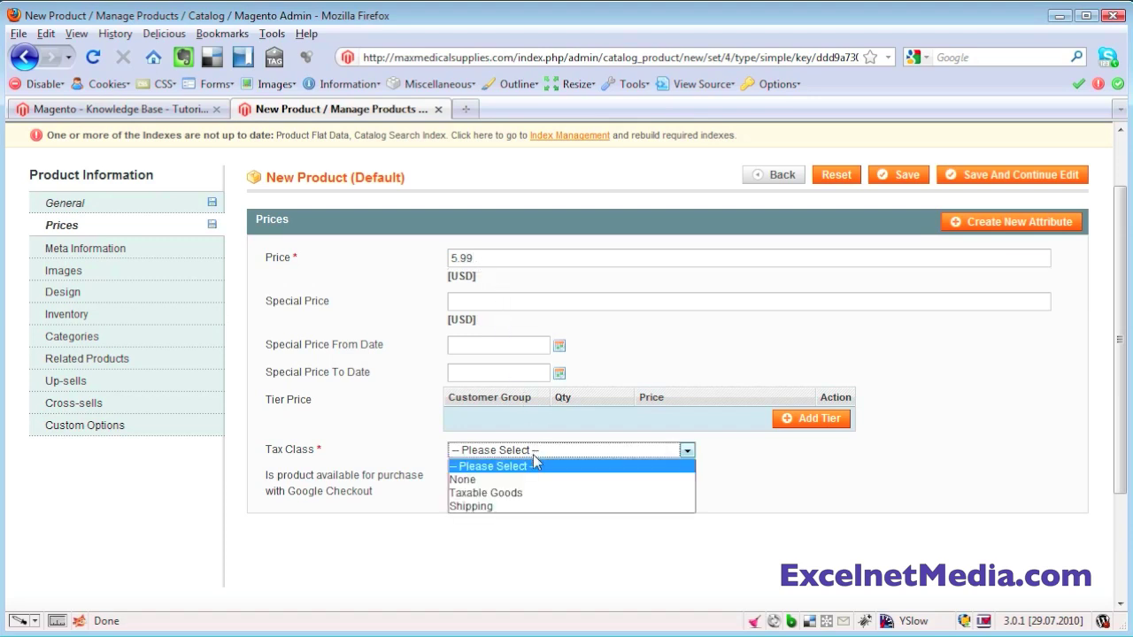
left_click(531, 493)
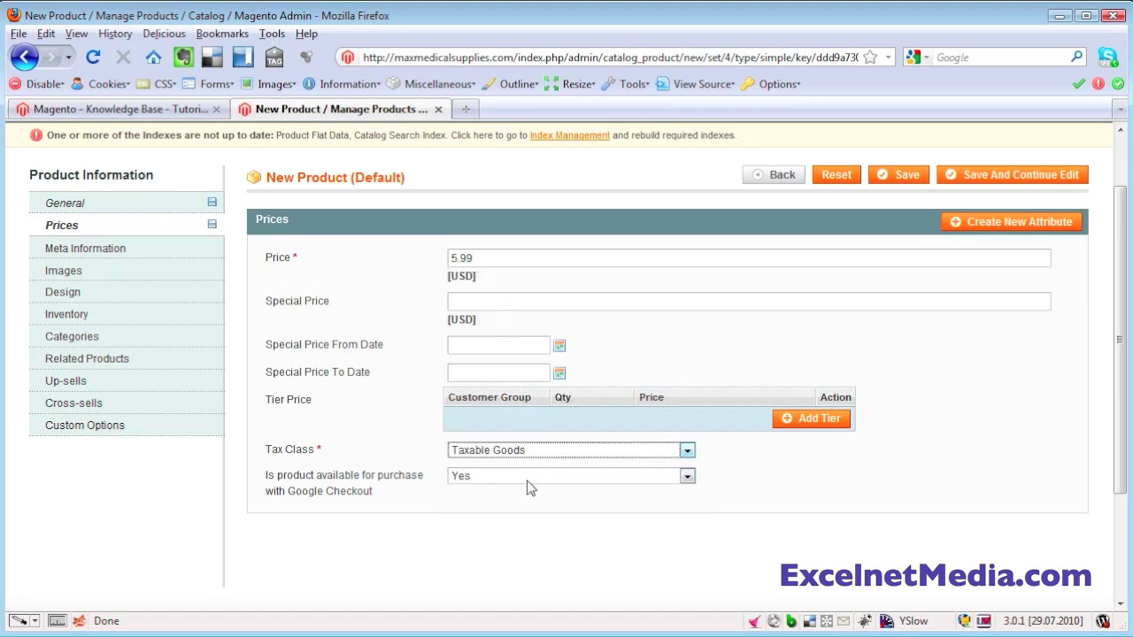
left_click(527, 481)
left_click(525, 510)
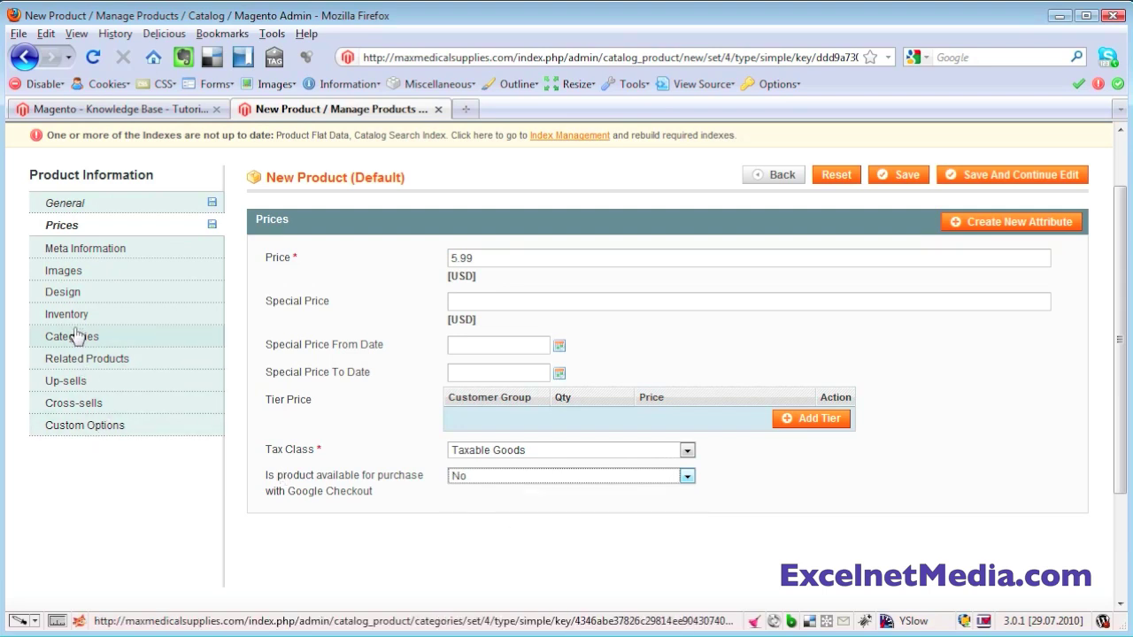
Step: Upload the shamrockgloves image and mark it as base, small and thumbnail image
left_click(75, 271)
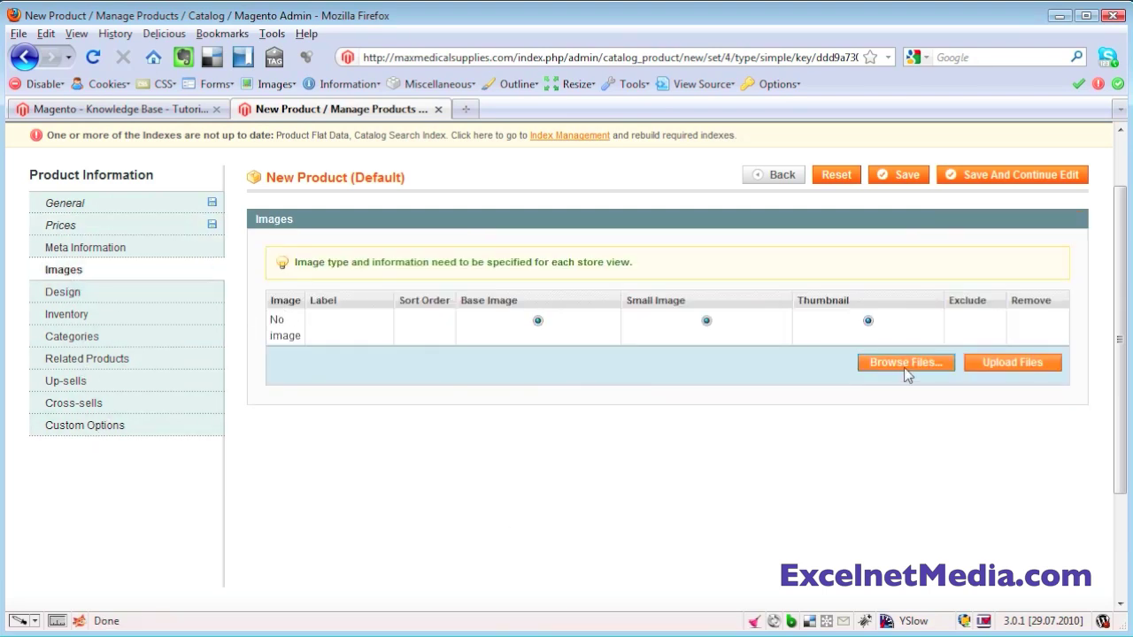
left_click(906, 365)
left_click(159, 255)
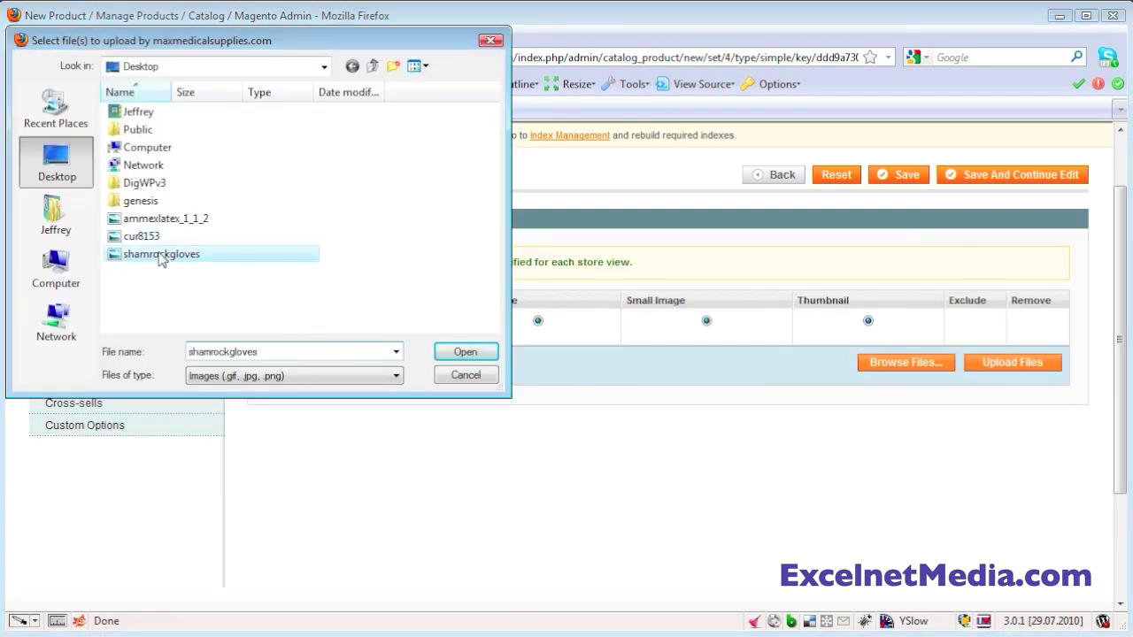
left_click(464, 353)
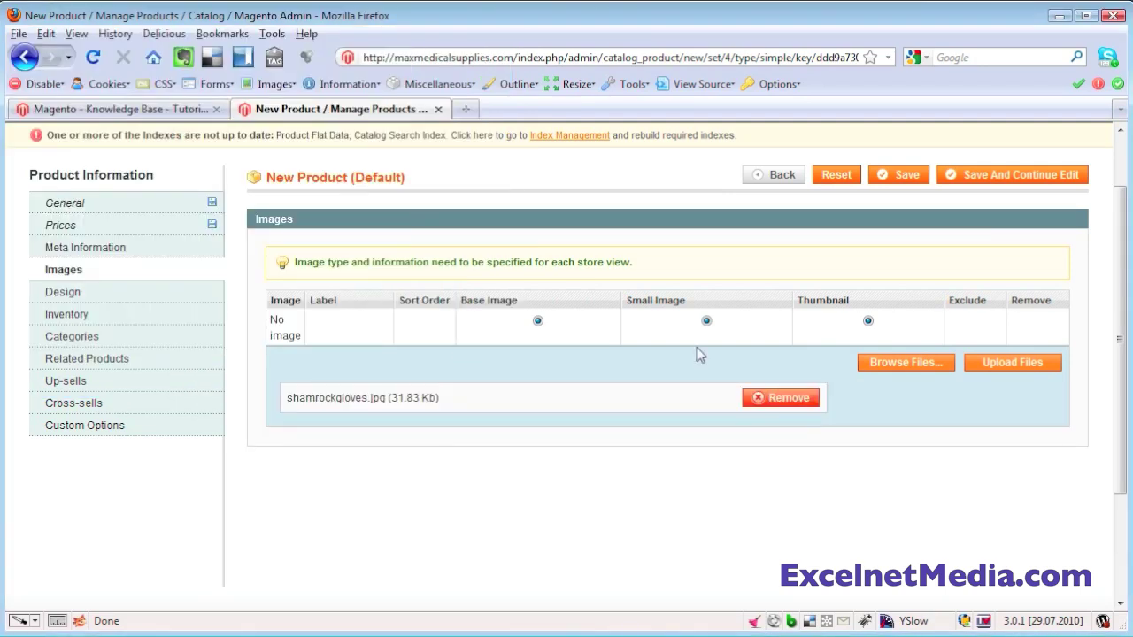
left_click(1001, 364)
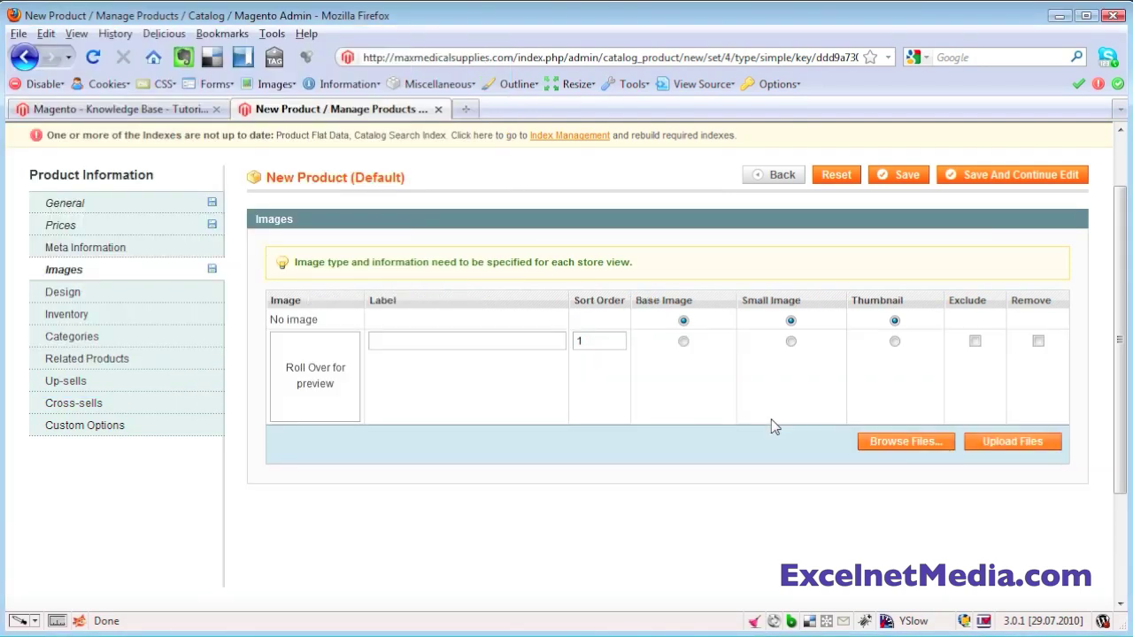
left_click(684, 342)
left_click(790, 341)
left_click(895, 341)
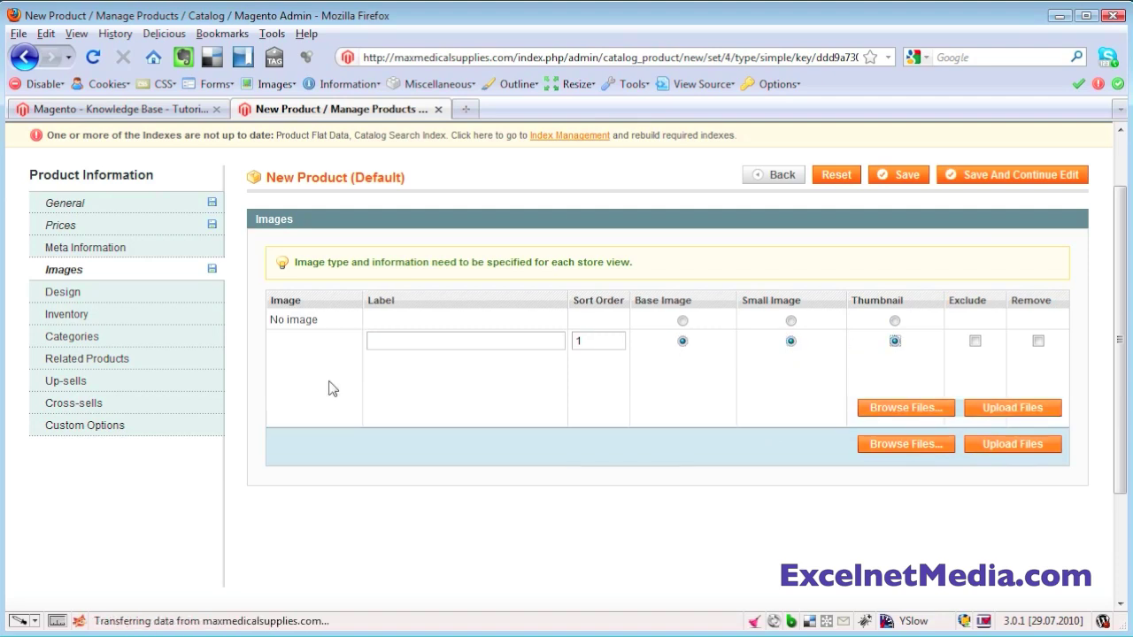
Step: Set the stock quantity from 0 to 1000 and stock availability to In Stock
left_click(102, 316)
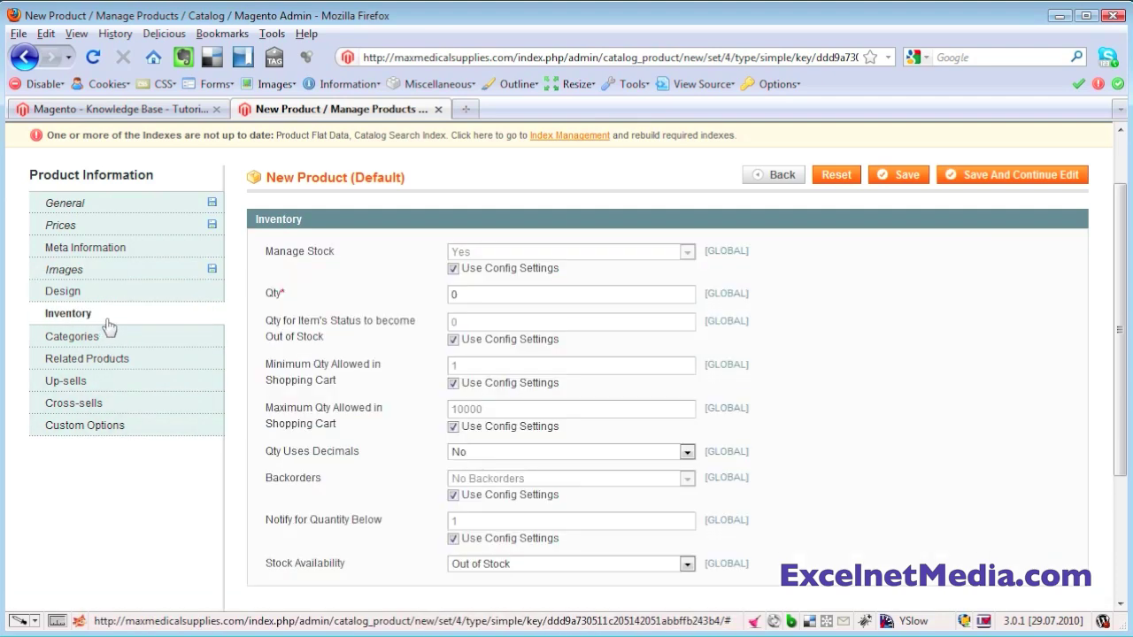
left_click(503, 295)
key("BackSpace")
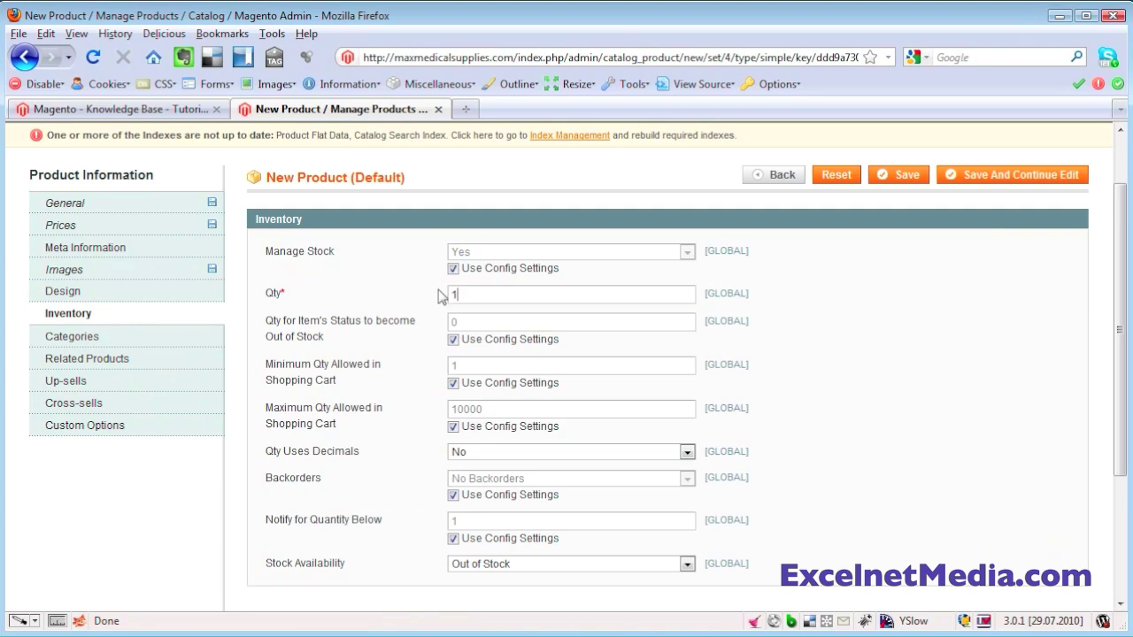
type("1000")
left_click(805, 359)
left_click(569, 565)
left_click(567, 581)
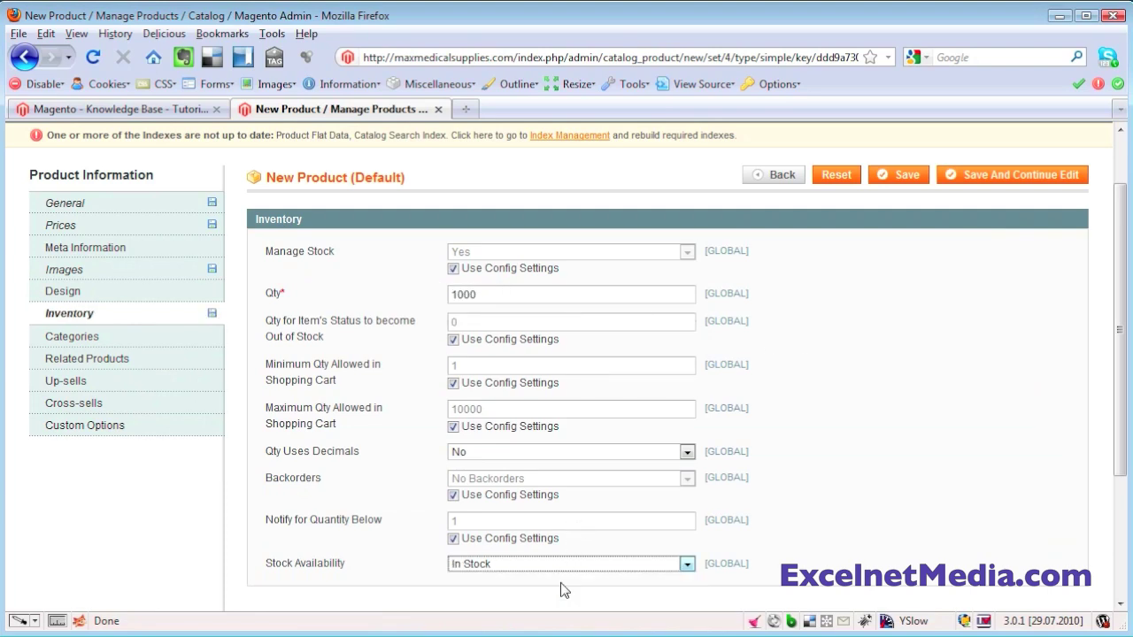
left_click(128, 342)
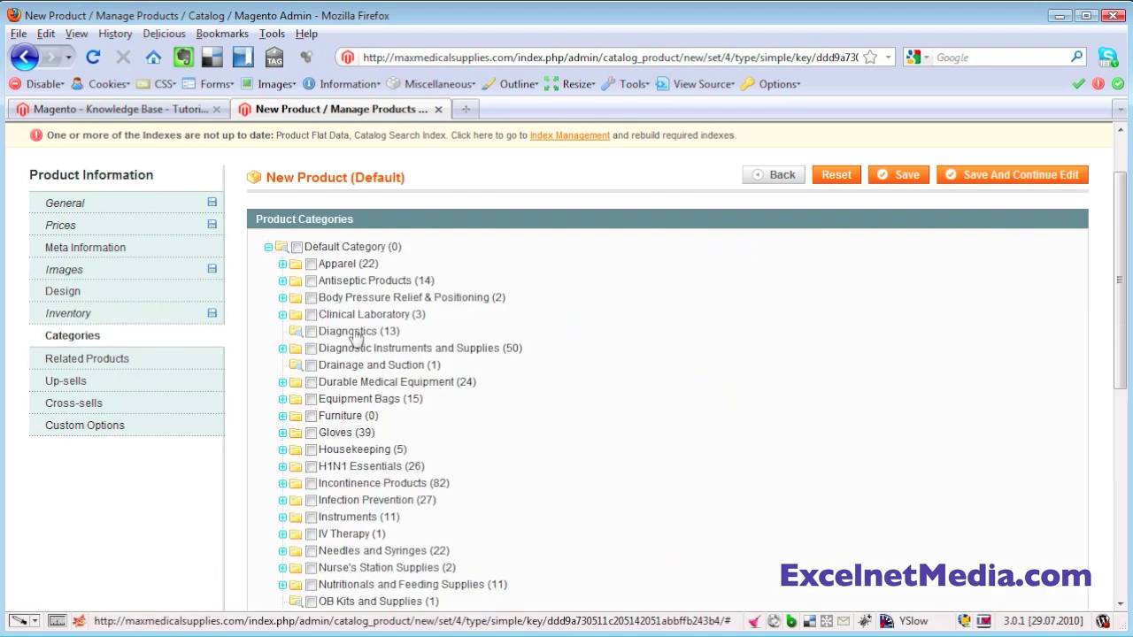
Step: Tick Gloves, Medical Gloves and Latex in the product's category tree
scroll(337, 328, "down", 2)
scroll(354, 336, "down", 2)
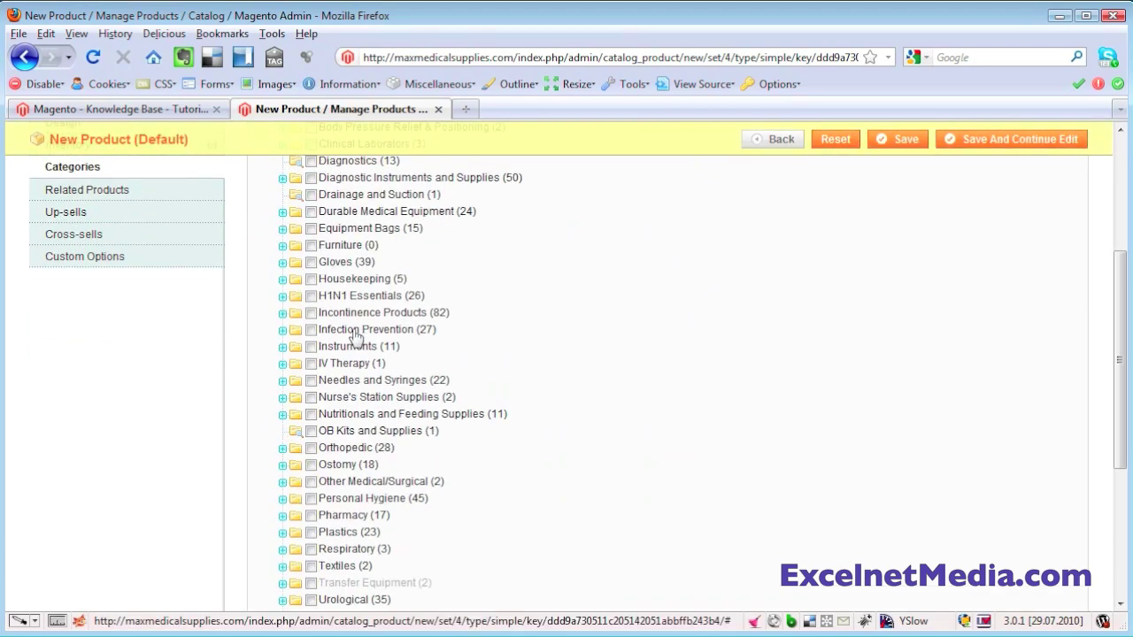
left_click(312, 263)
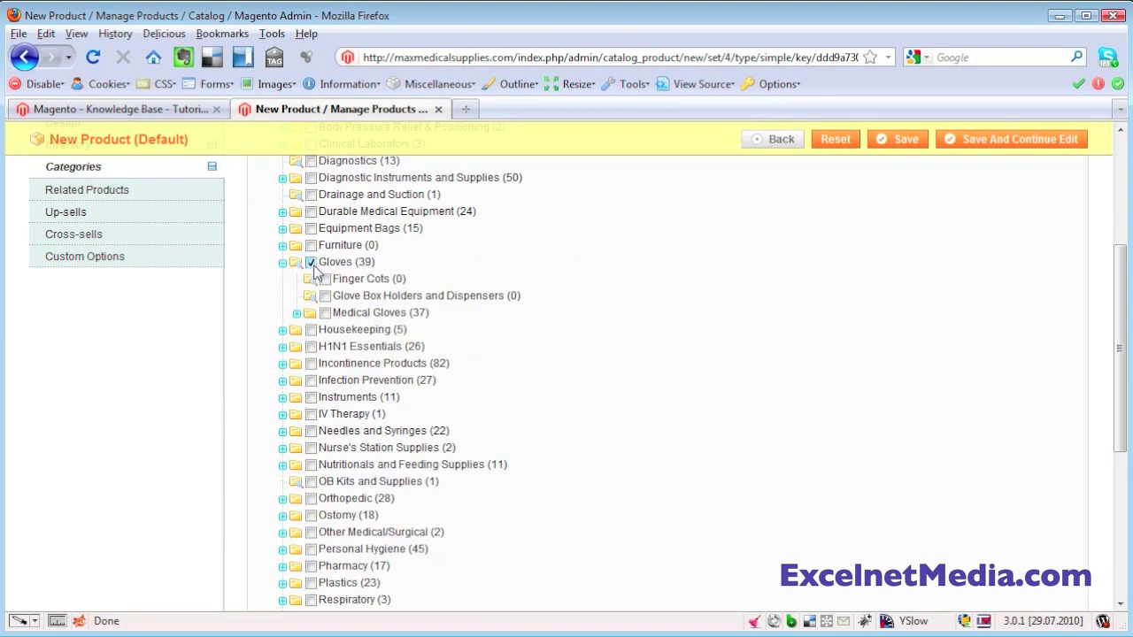
left_click(325, 313)
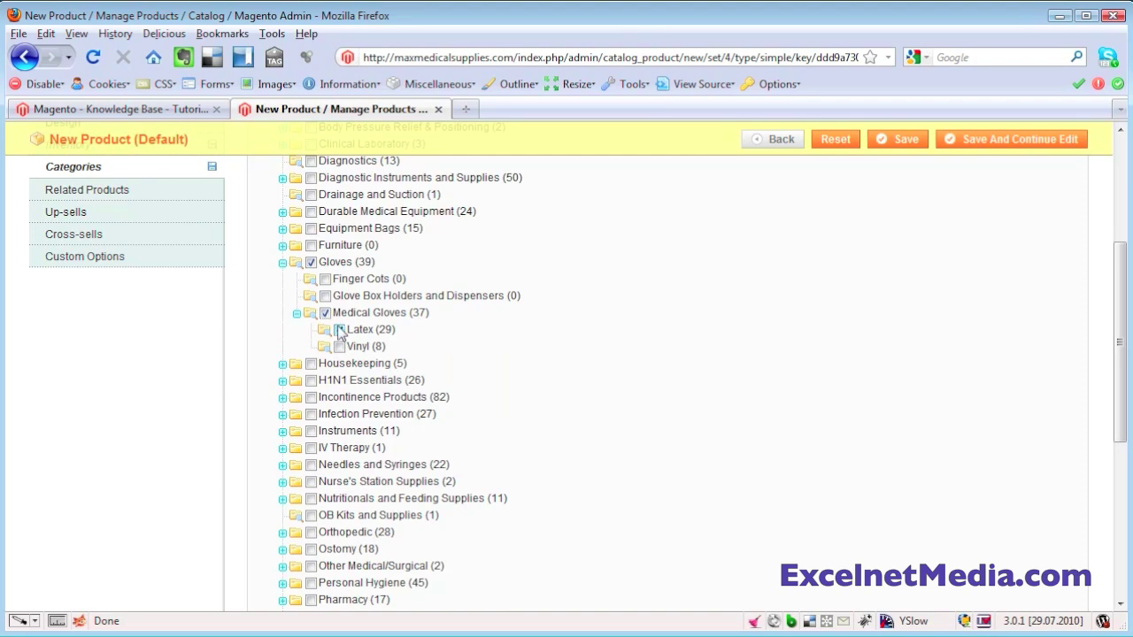
left_click(339, 330)
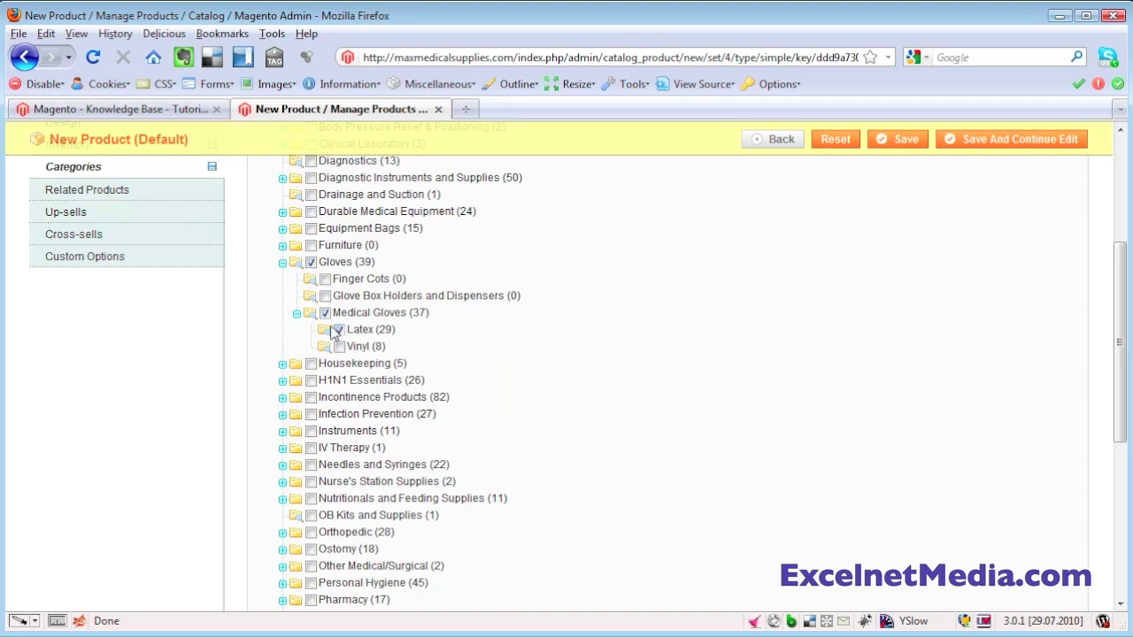
left_click(96, 260)
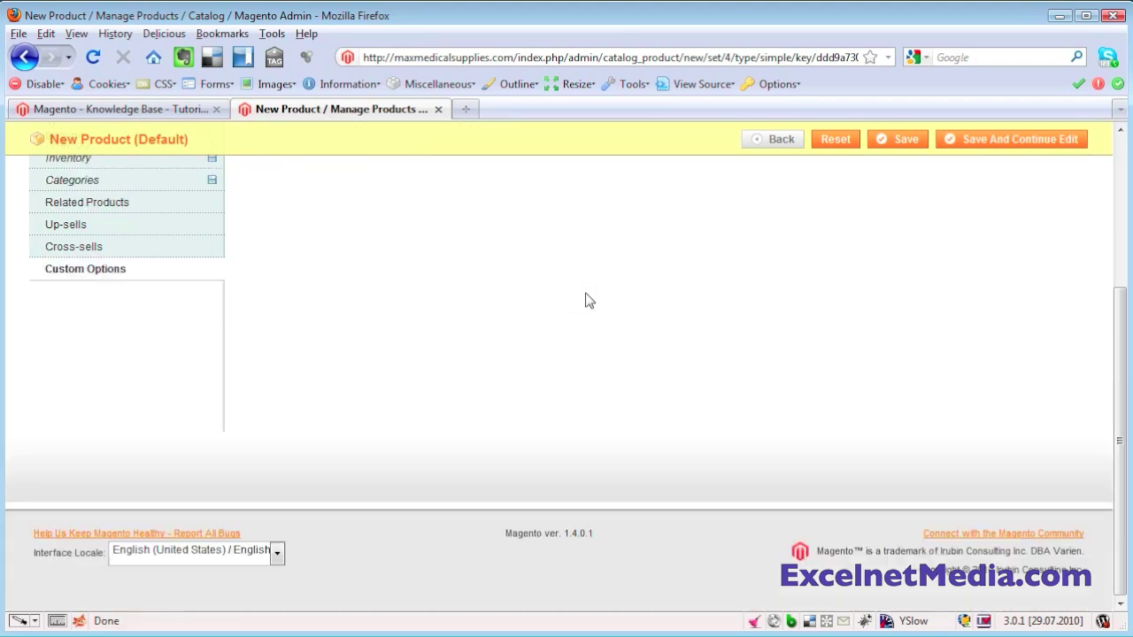
Step: Add a required custom option titled 'Size' of Drop-down type with one value row
scroll(584, 301, "up", 1)
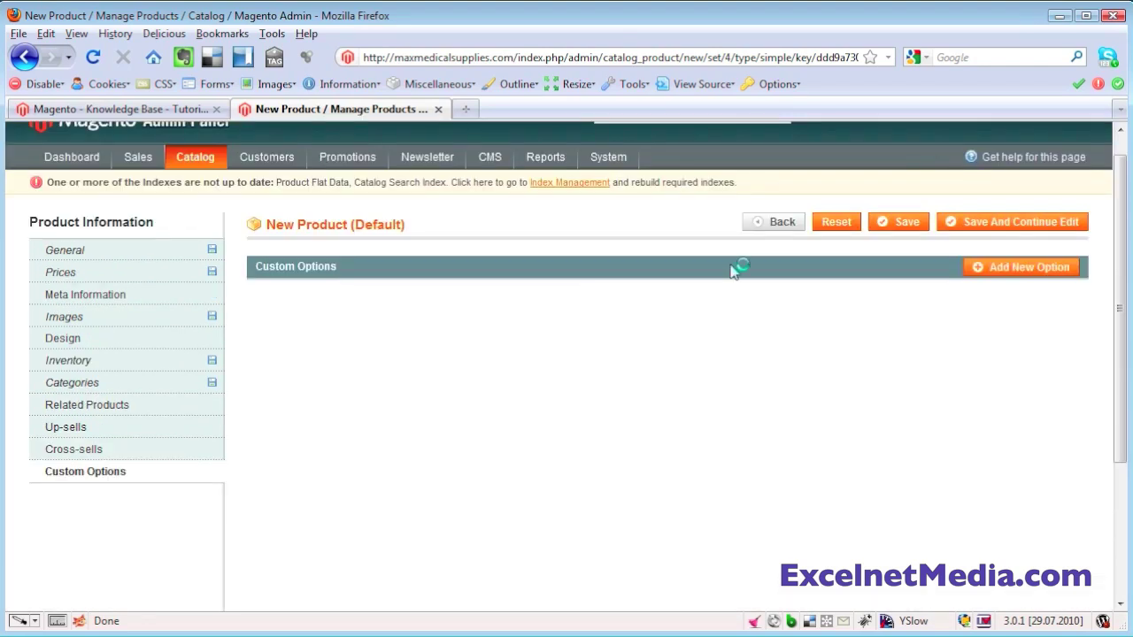
left_click(1005, 275)
left_click(410, 340)
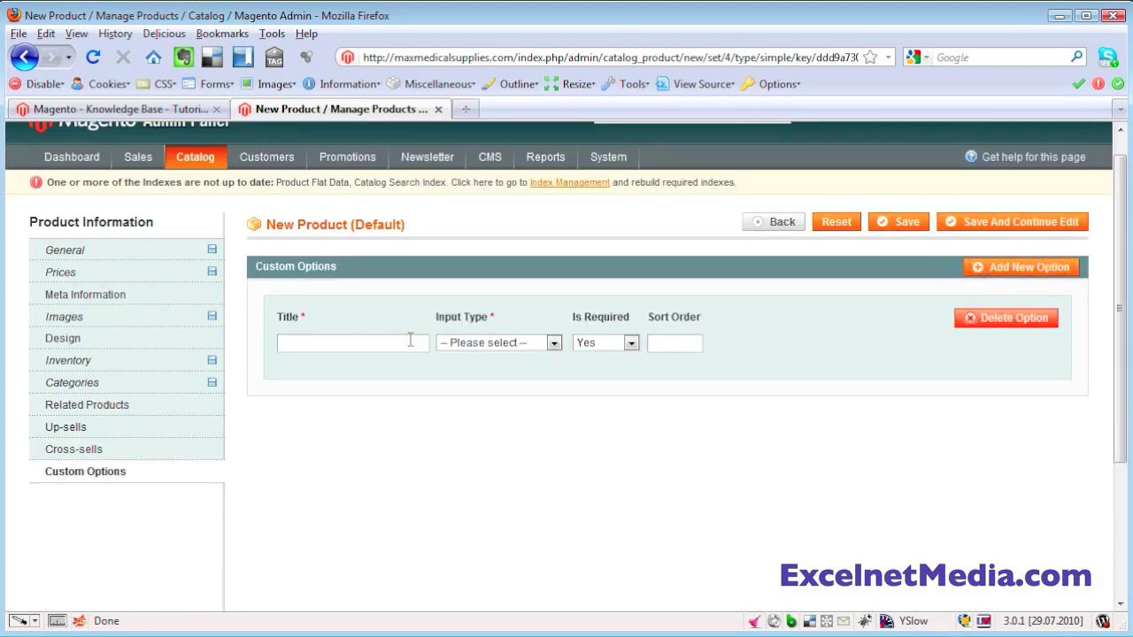
type("Size")
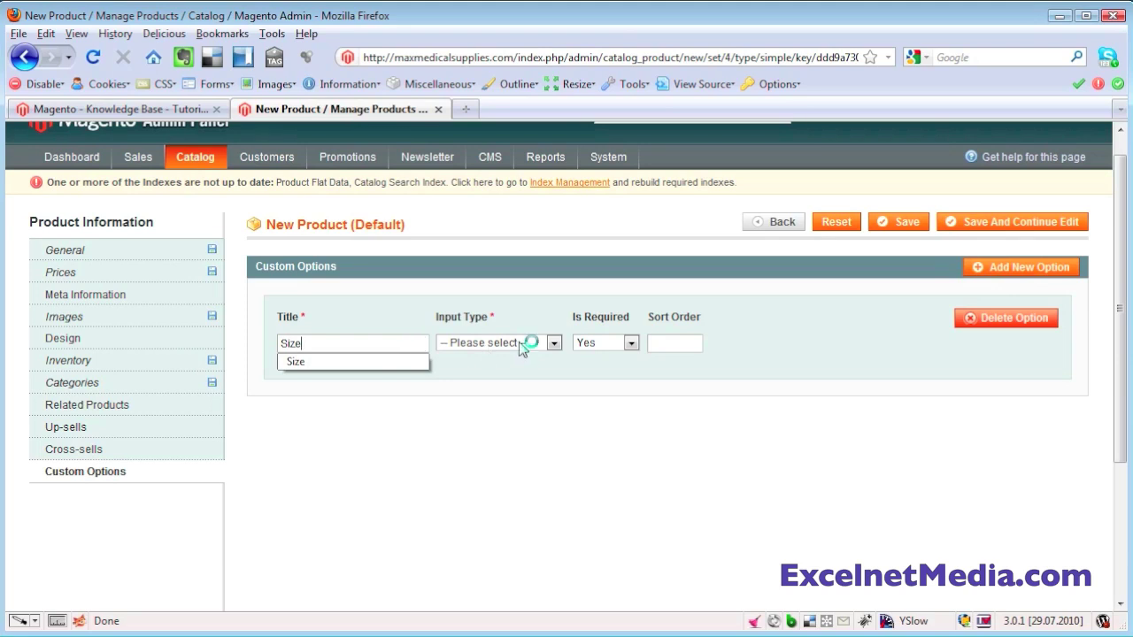
left_click(530, 344)
left_click(524, 454)
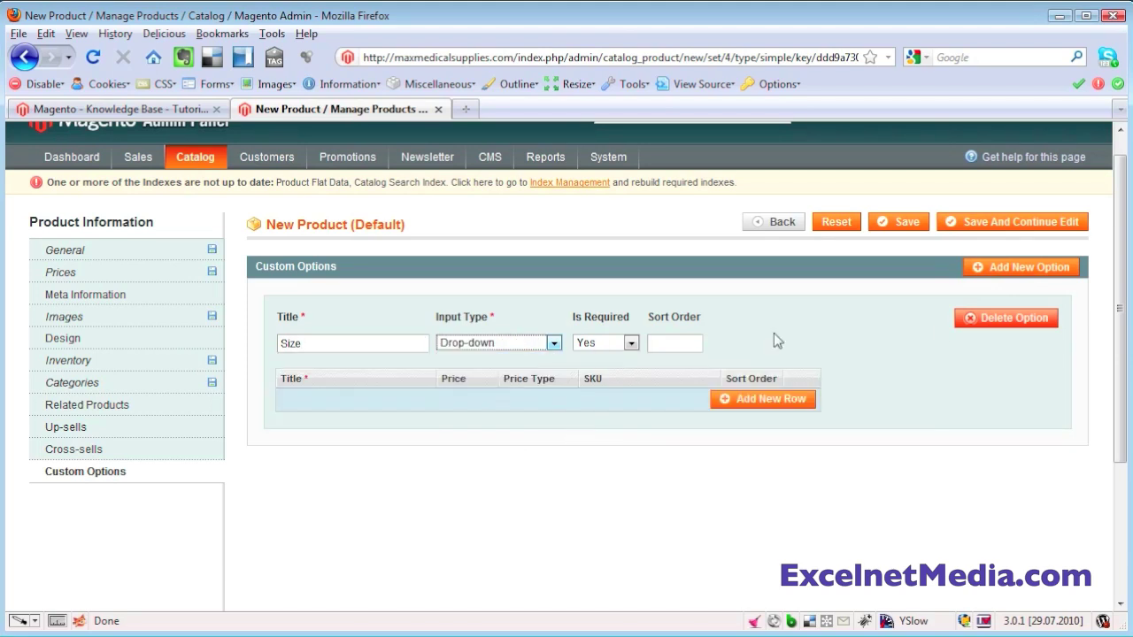
left_click(799, 402)
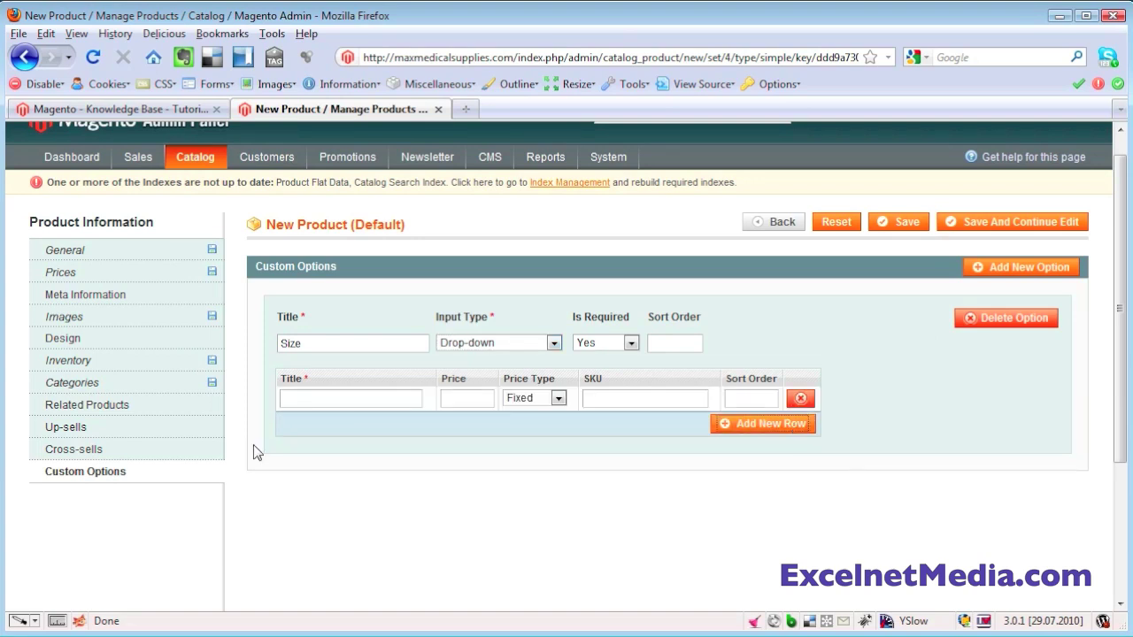
Step: Add Size values Small and Medium with sort orders 1 and 2
left_click(332, 398)
type("mall")
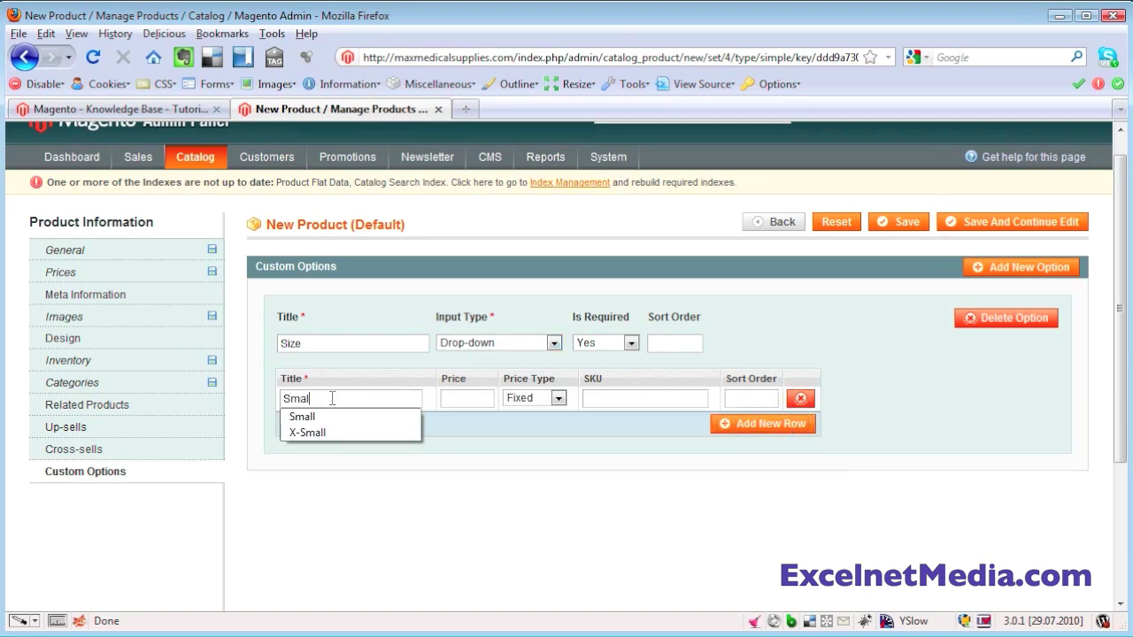
key("Tab")
type("1")
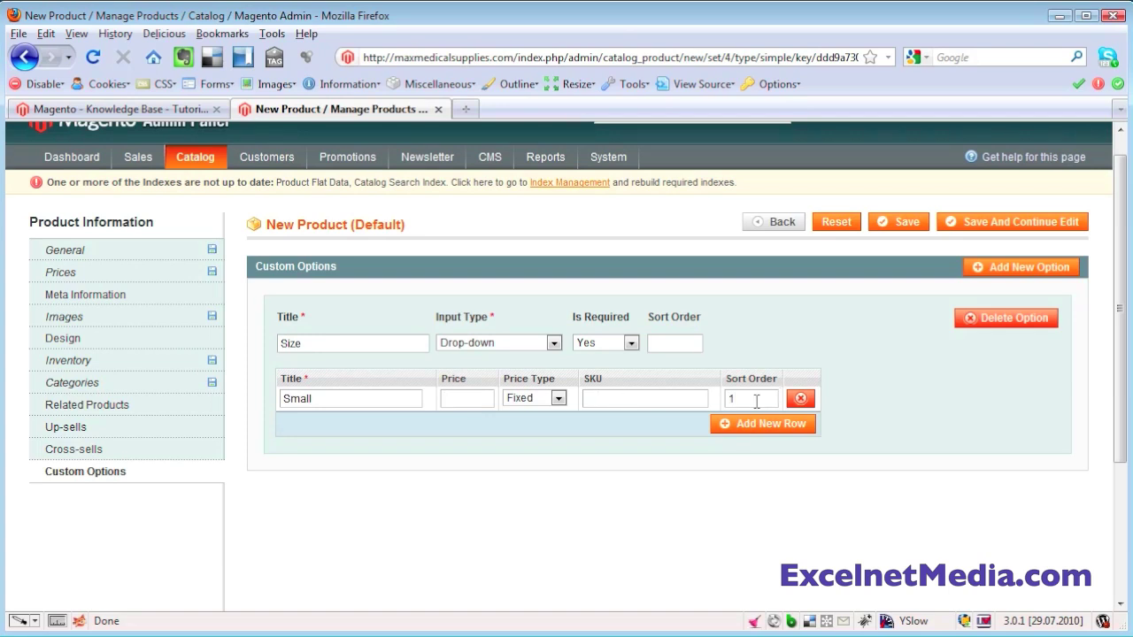
left_click(761, 424)
left_click(389, 423)
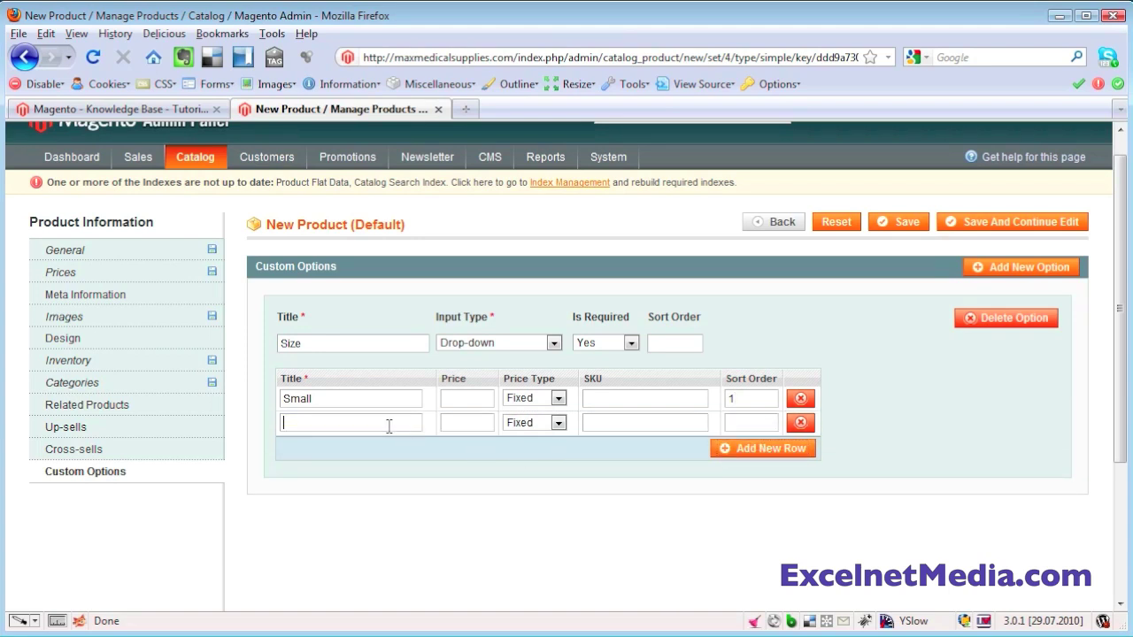
type("Medium")
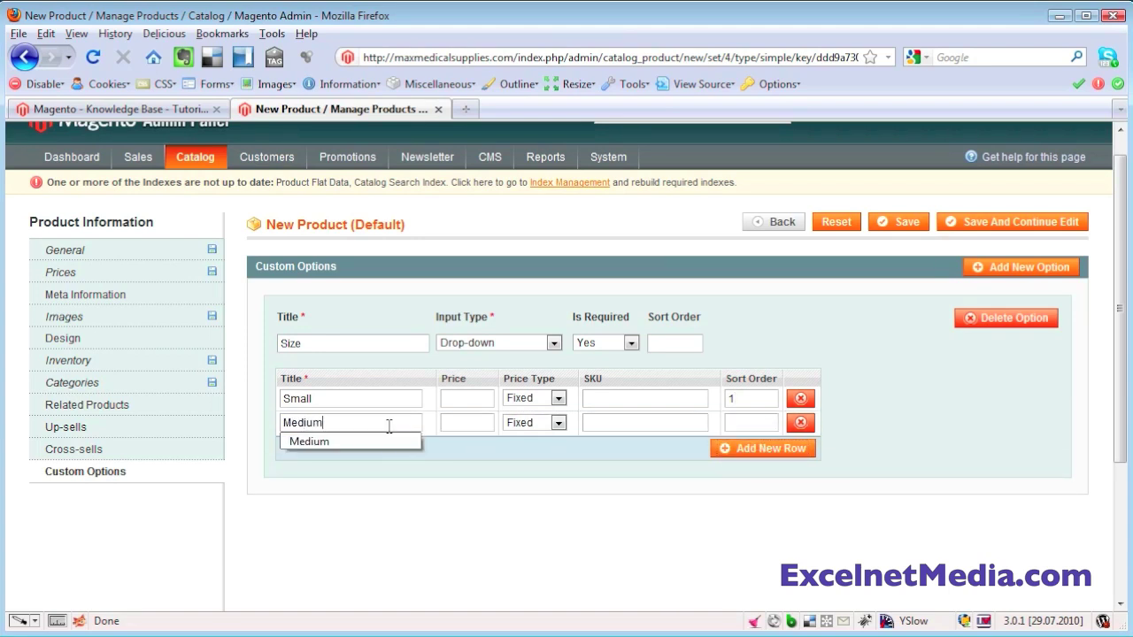
key("Tab")
key("Tab")
key("Tab")
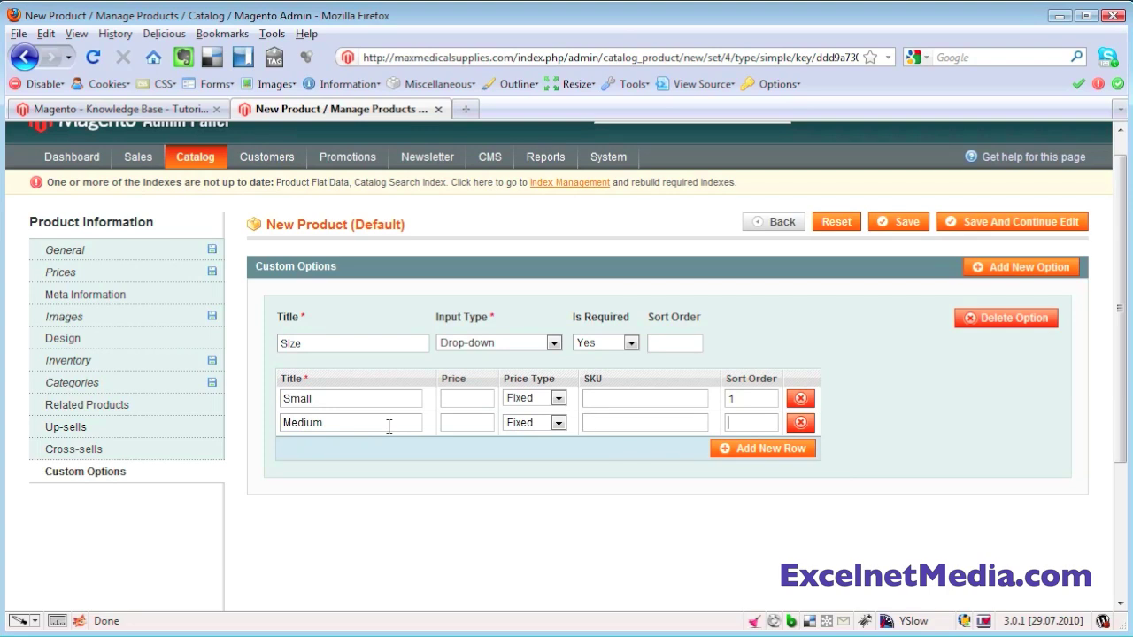
type("2")
Step: Add Size values Large and X-Large with sort orders 3 and 4, then save the product
left_click(740, 449)
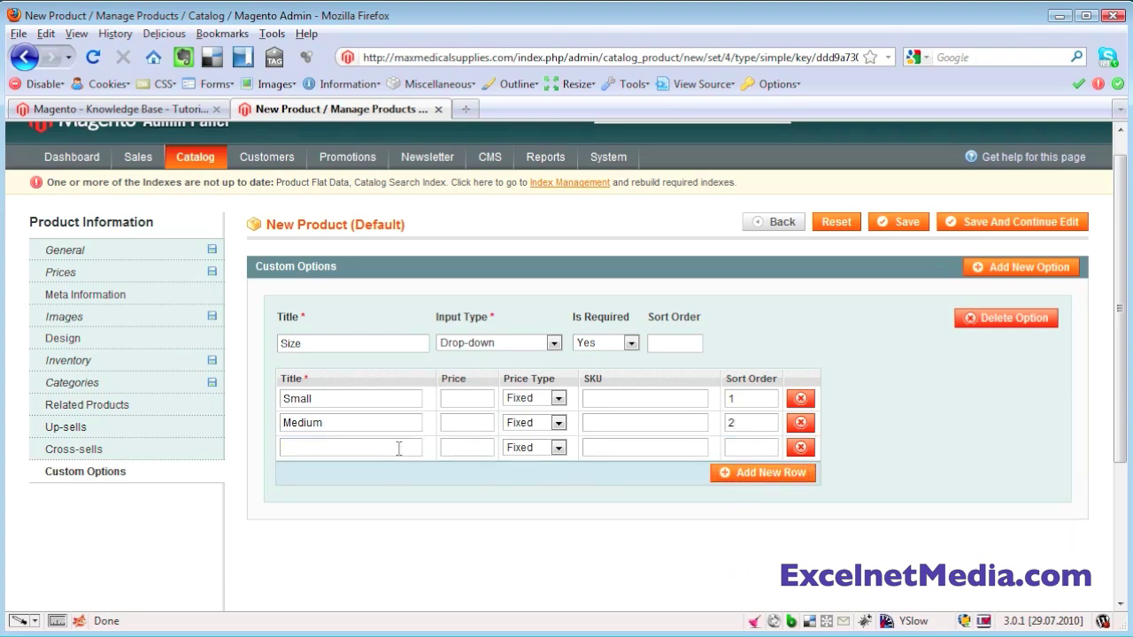
type("Large")
key("Tab")
key("Tab")
key("Tab")
left_click(742, 476)
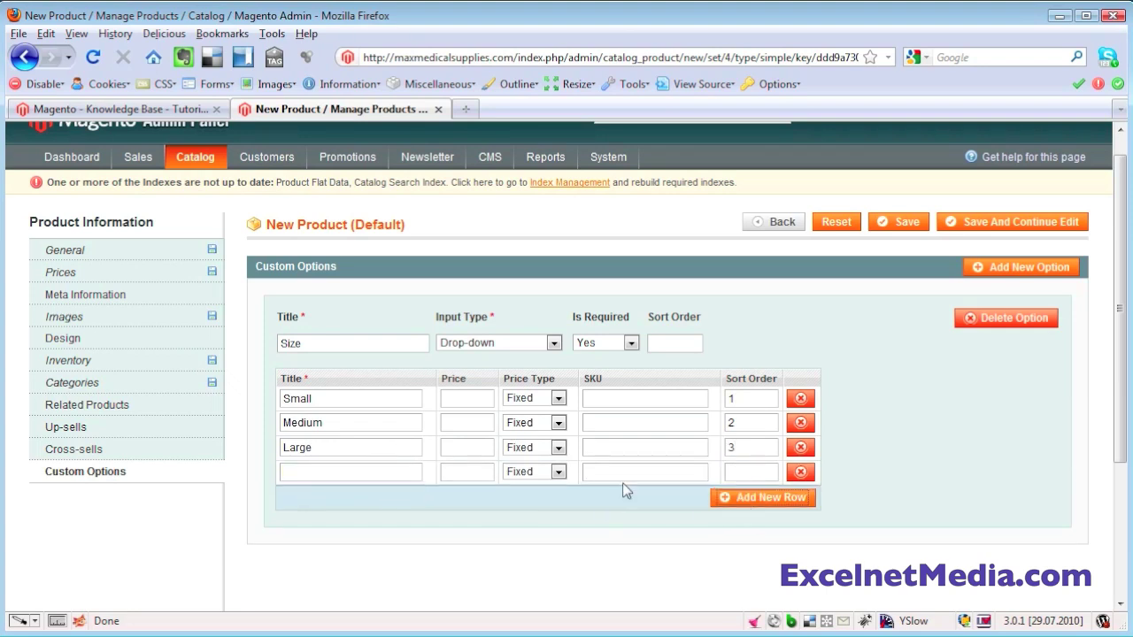
left_click(397, 473)
type("X-Large")
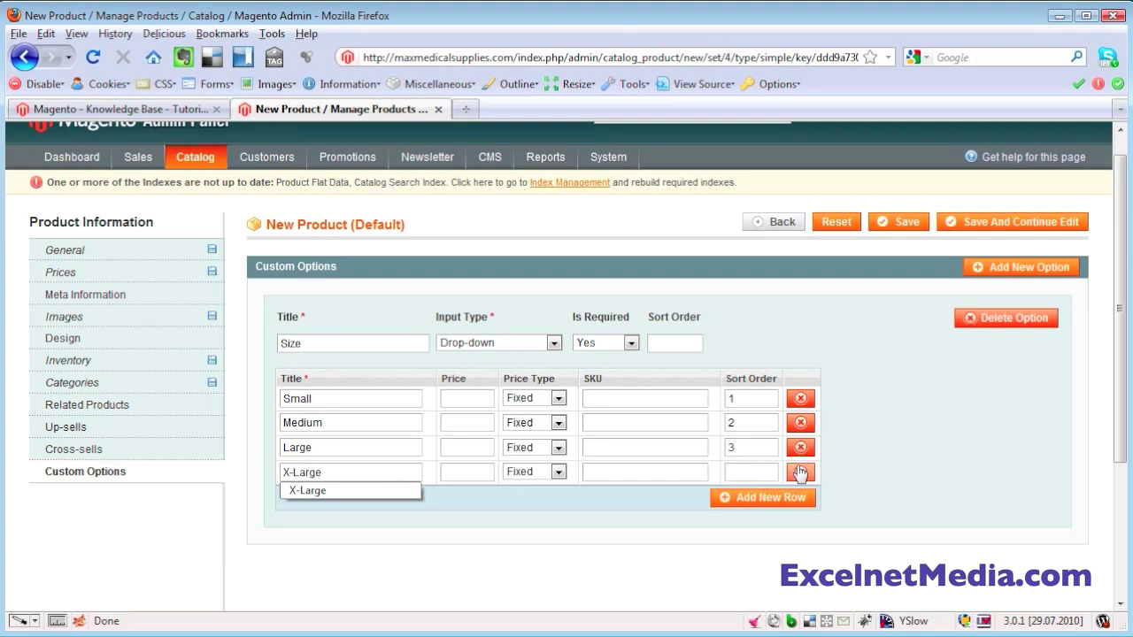
left_click(769, 475)
type("4")
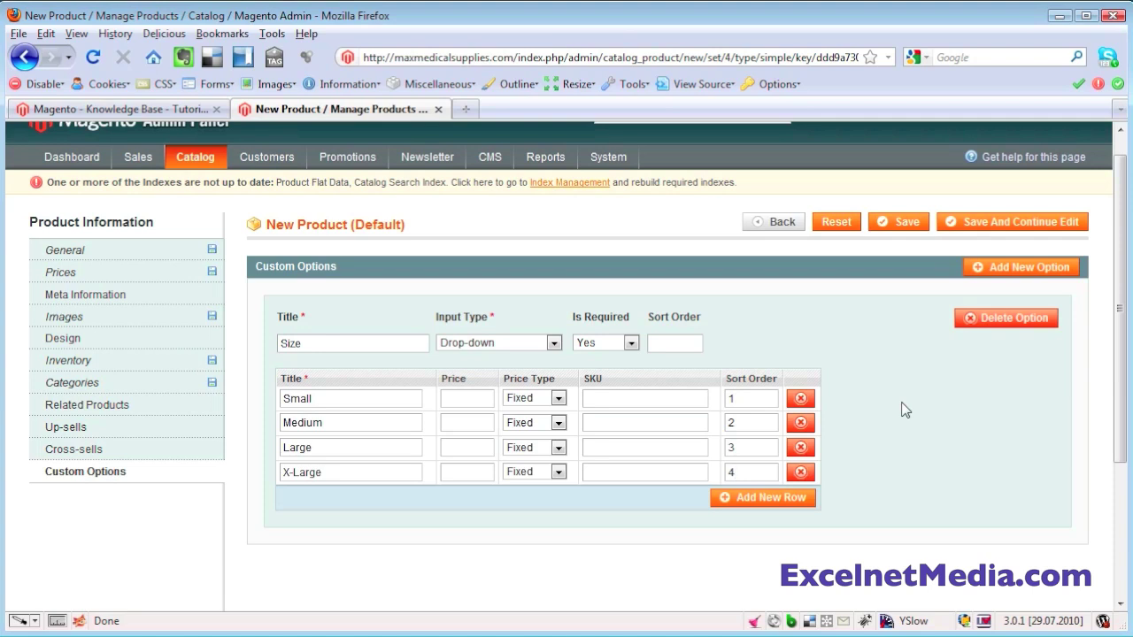
left_click(909, 224)
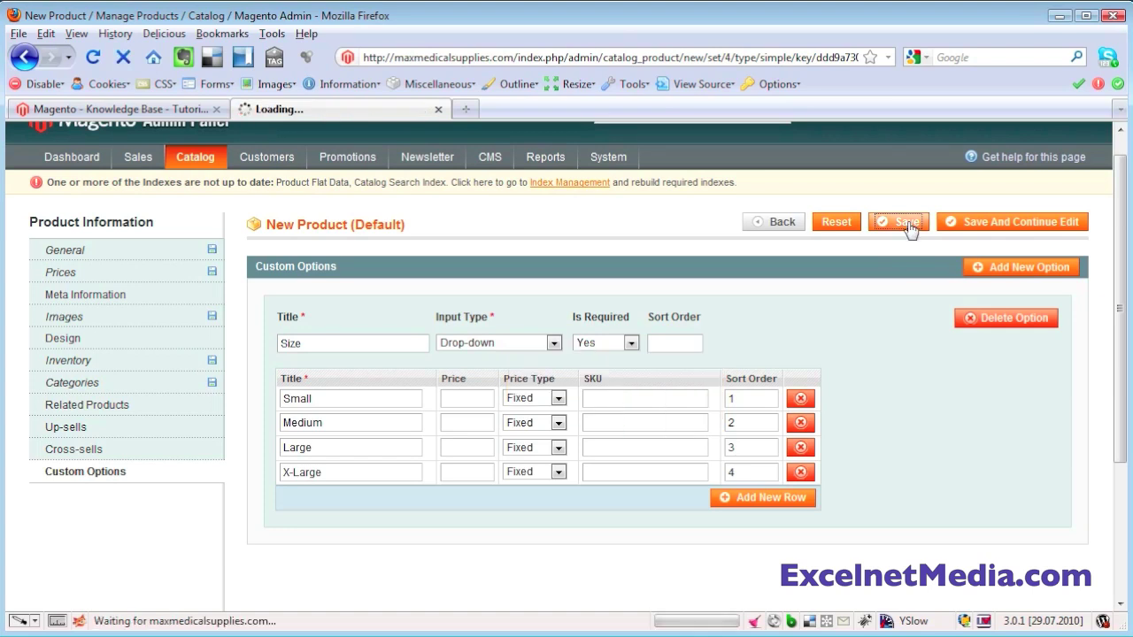
Step: Load maxmedicalsupplies.com in a new Firefox tab
key("ctrl+t")
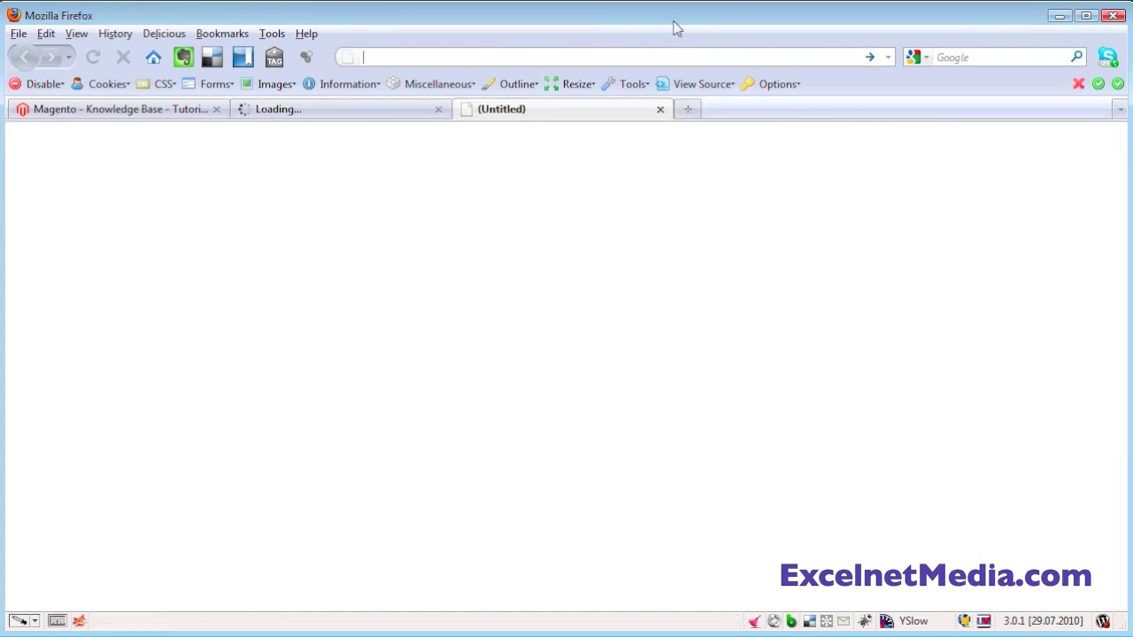
type("ma")
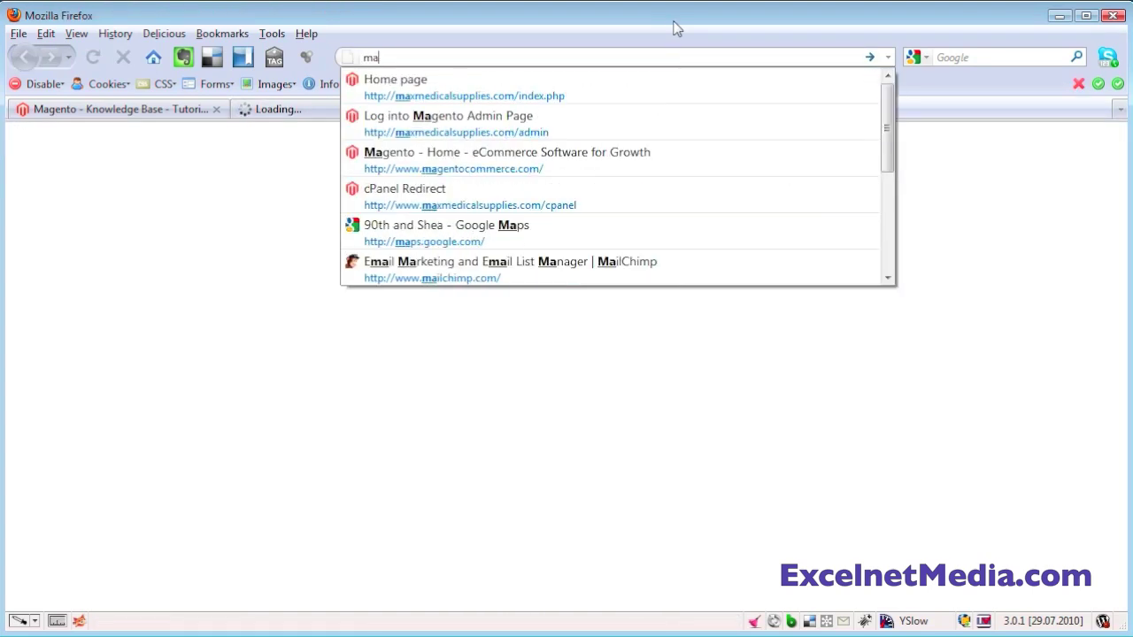
type("x")
key("Down")
key("Return")
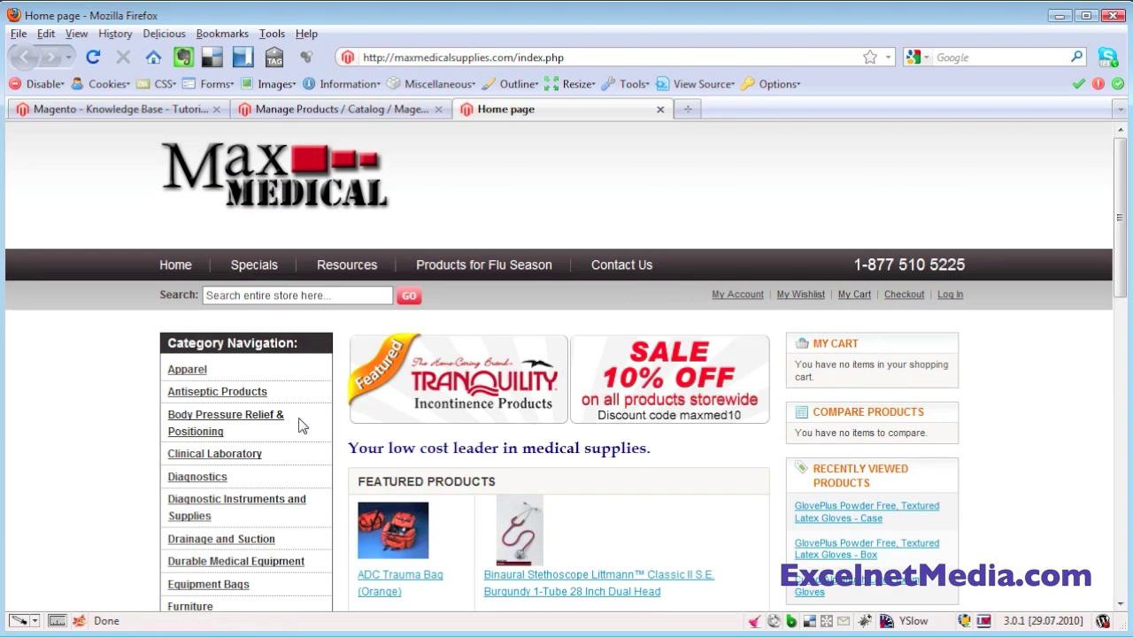
Step: Browse the storefront into the Gloves category and its Medical Gloves subcategory
scroll(301, 428, "down", 1)
scroll(301, 428, "down", 3)
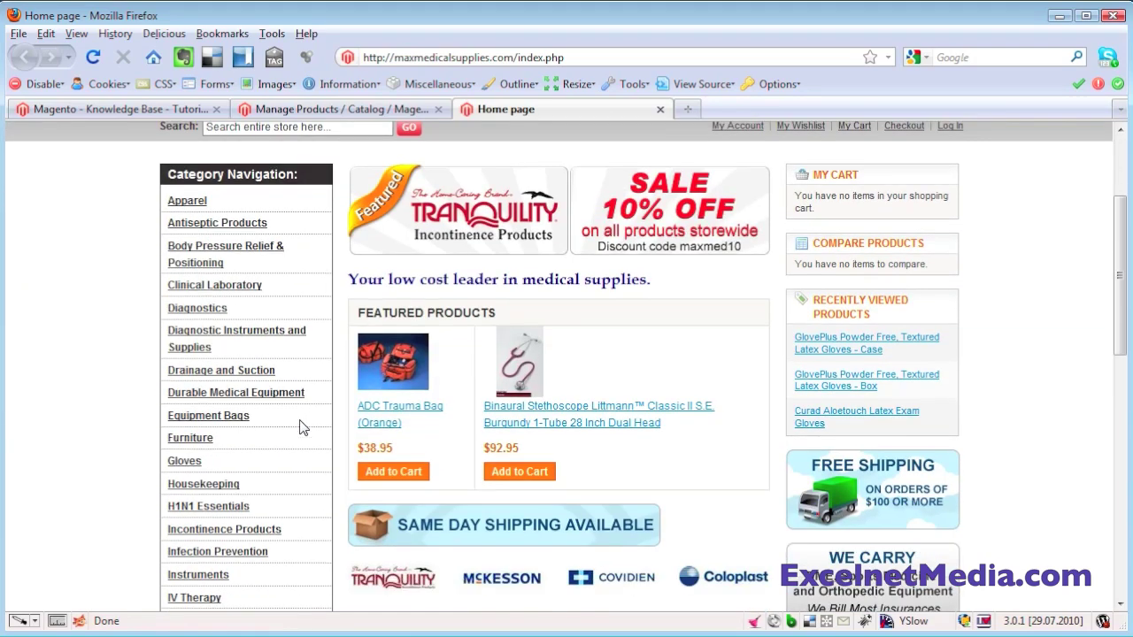
left_click(186, 461)
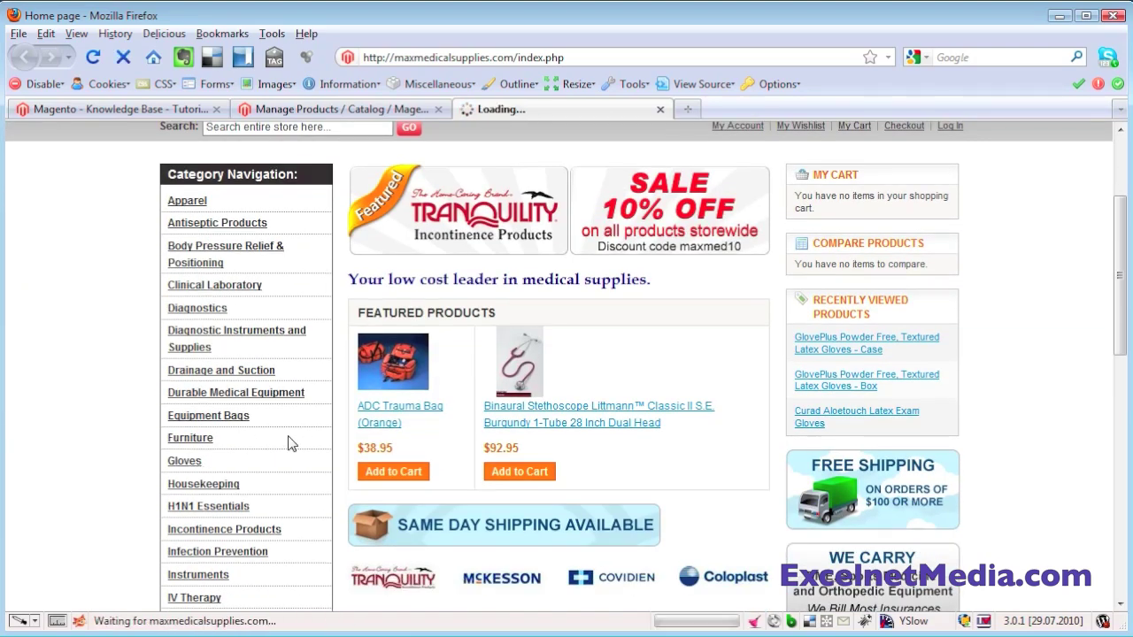
scroll(292, 443, "down", 2)
scroll(293, 443, "down", 4)
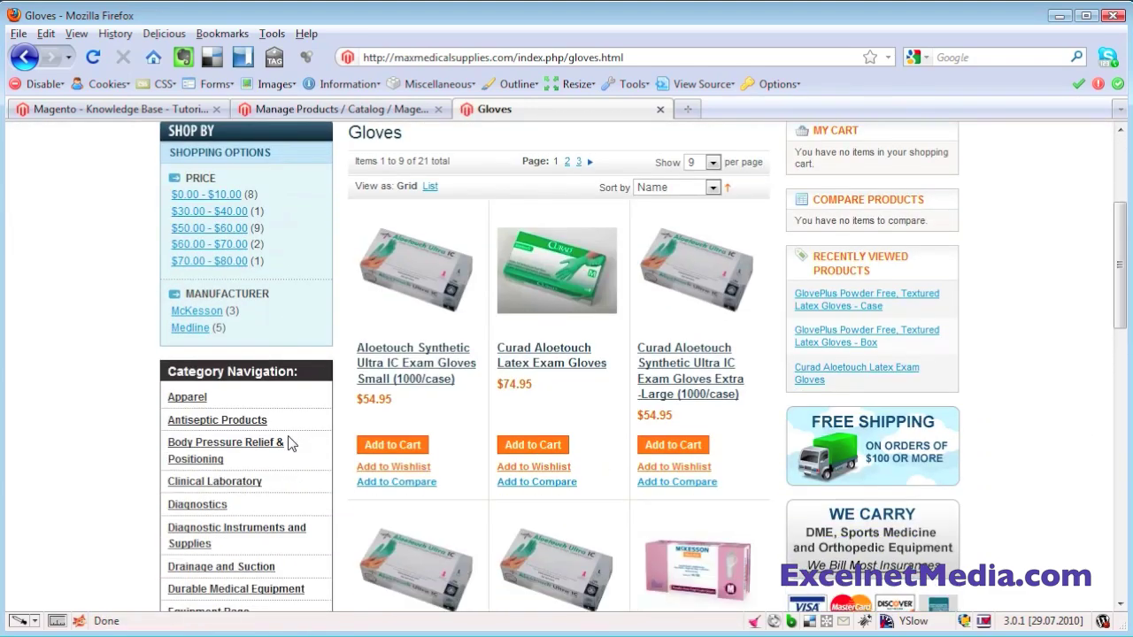
scroll(292, 443, "down", 3)
scroll(293, 440, "down", 3)
left_click(225, 478)
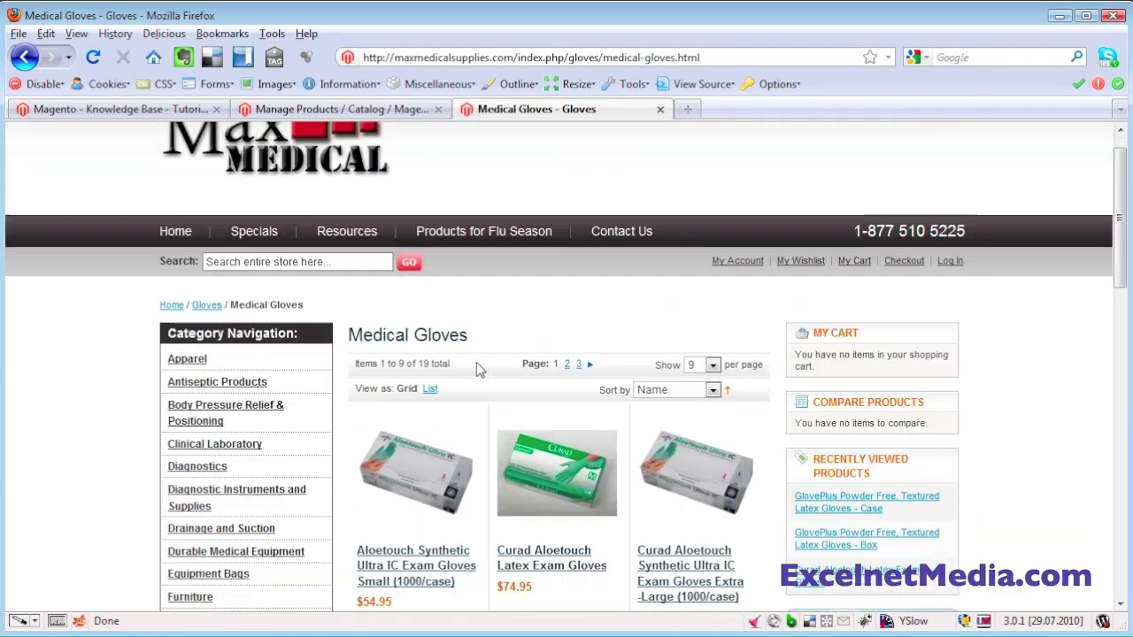
Step: Open the Latex subcategory and the Shamrock Powder Free Latex Gloves product page
scroll(477, 369, "down", 4)
left_click(194, 521)
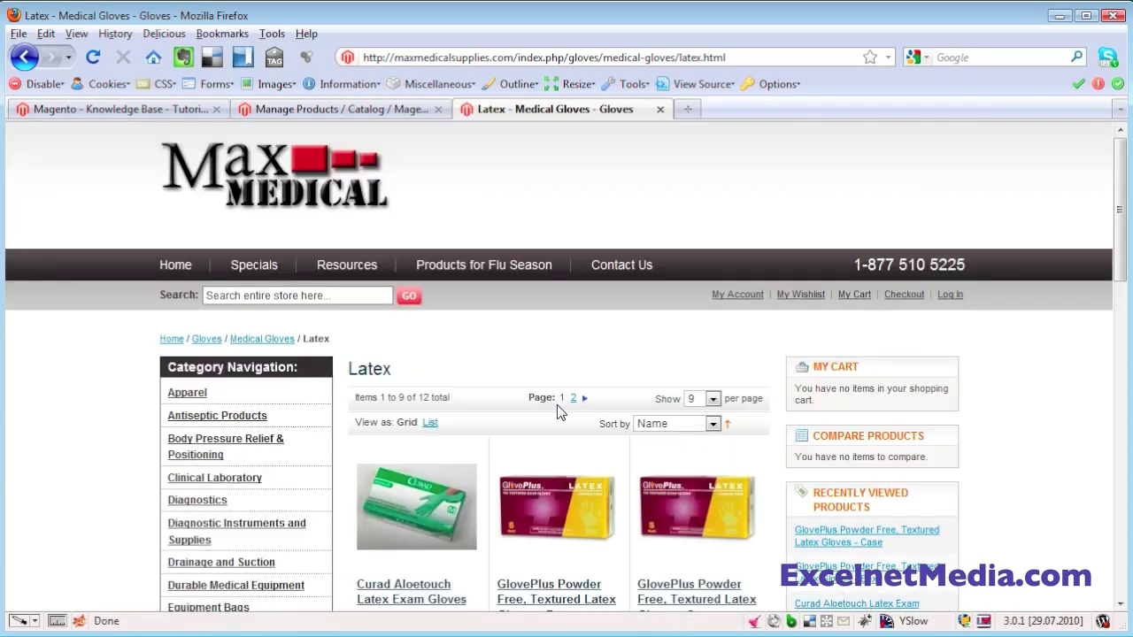
scroll(557, 407, "down", 3)
scroll(558, 412, "down", 3)
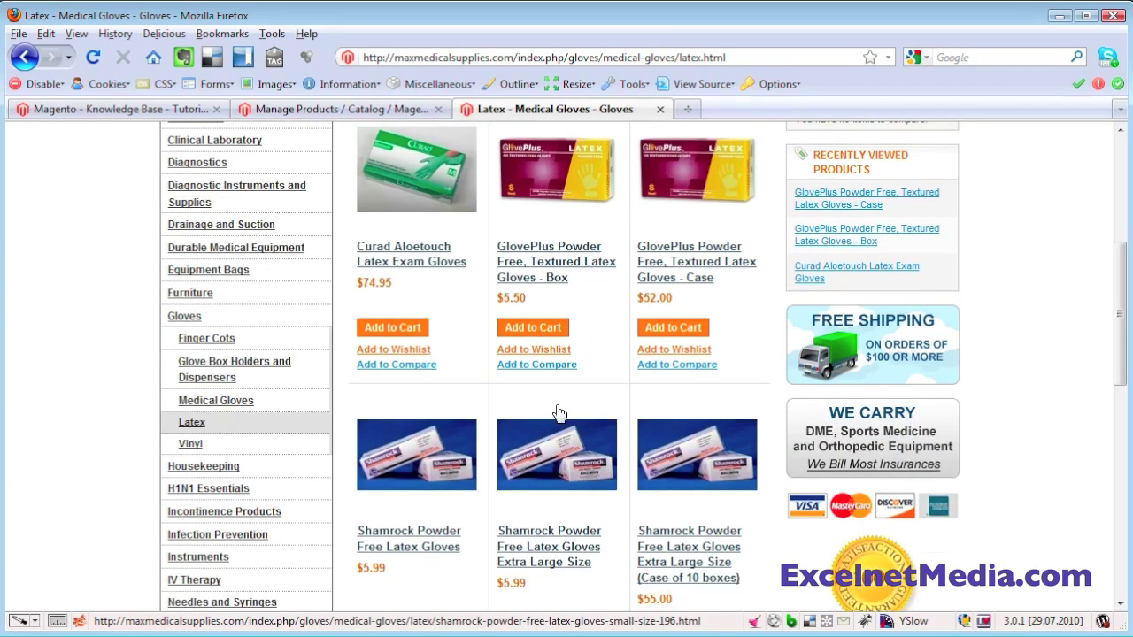
scroll(558, 413, "down", 1)
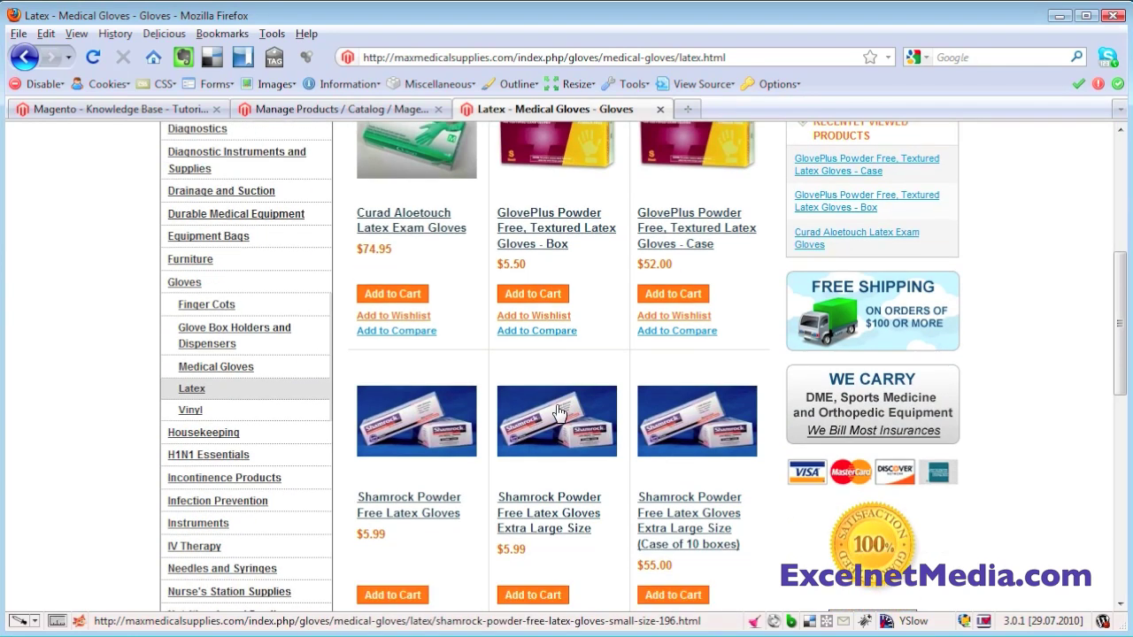
left_click(413, 428)
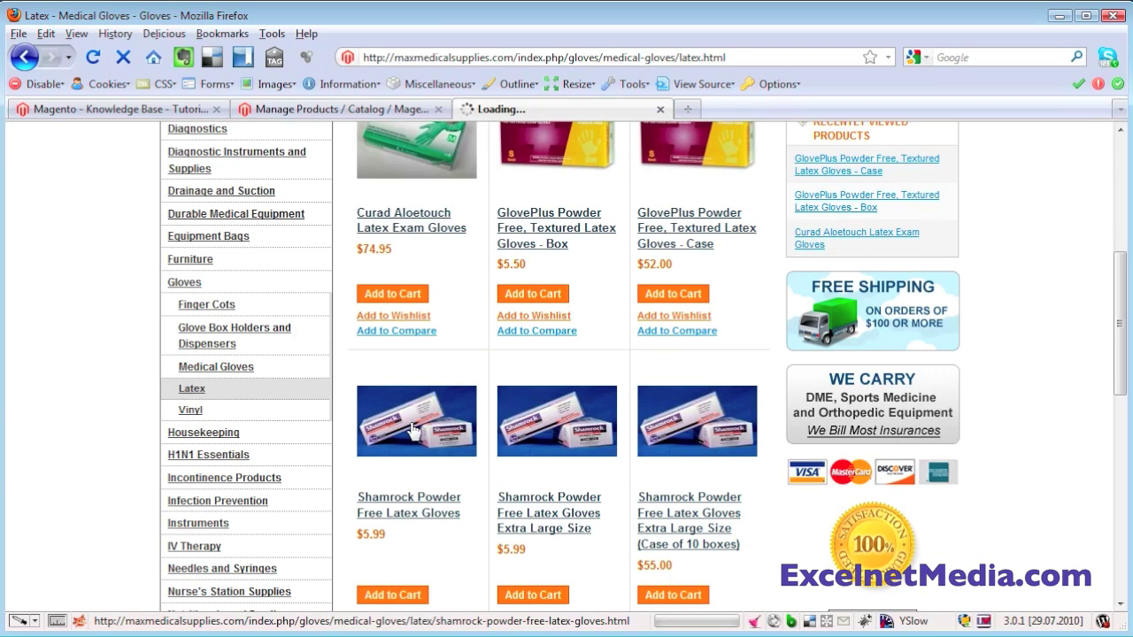
Step: Review the gloves page's required Size drop-down, confirming Small through X-Large at $5.99
scroll(655, 345, "down", 4)
scroll(619, 363, "down", 2)
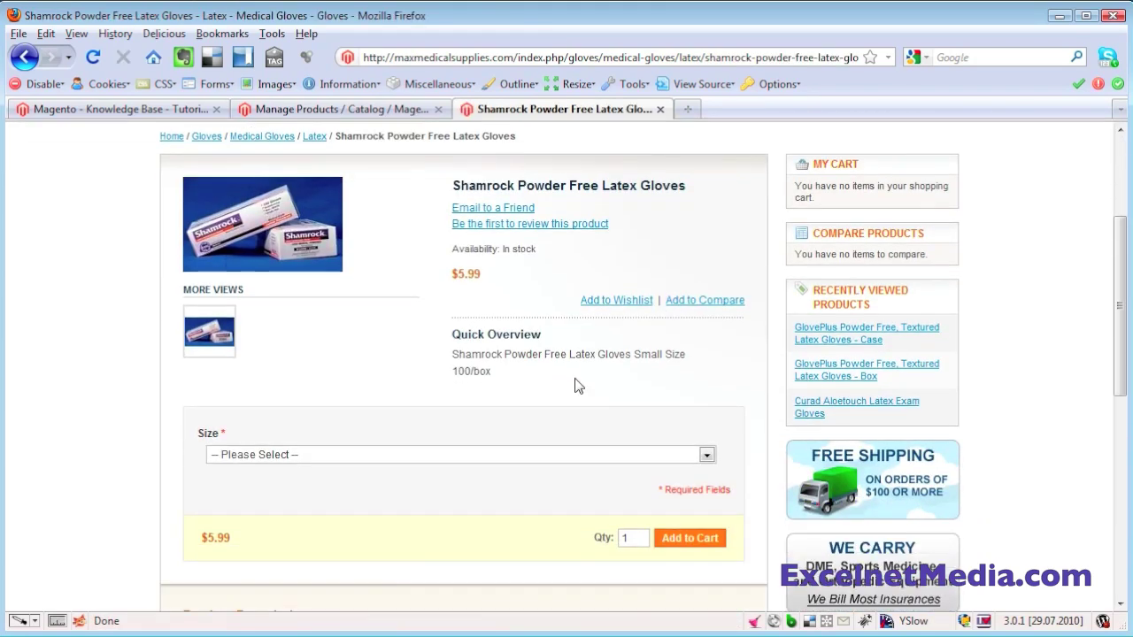
left_click(544, 458)
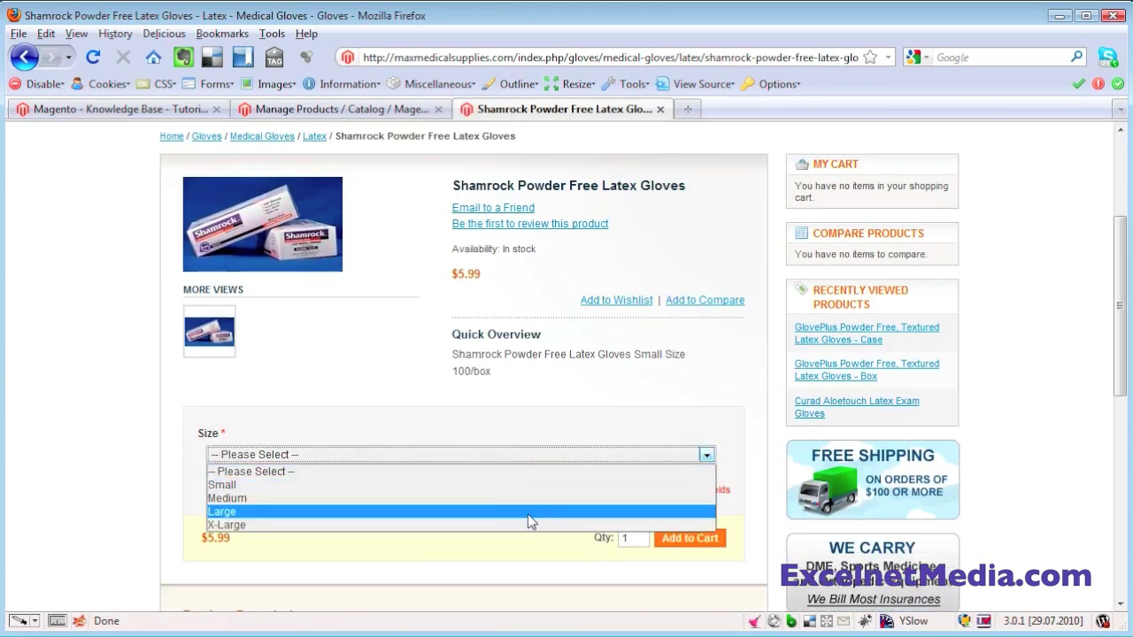
left_click(571, 401)
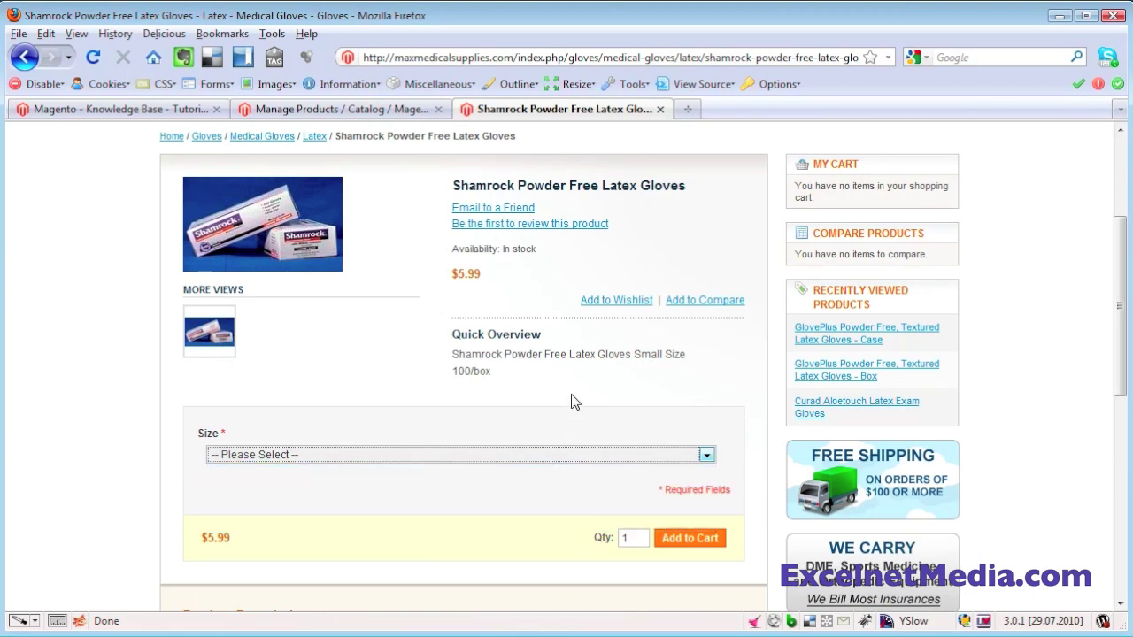